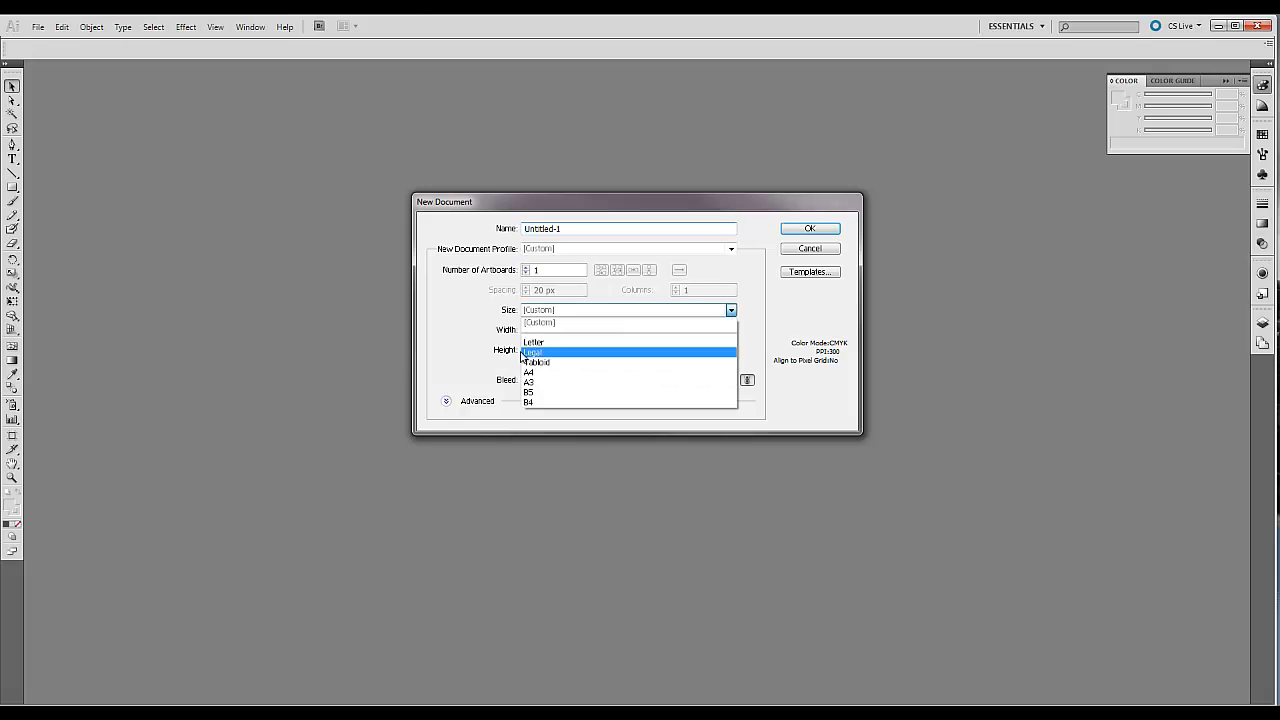
Create a one-artboard landscape document and draw an open, six-point angular path across it with the Pen tool.
left_click(550, 349)
left_click(812, 230)
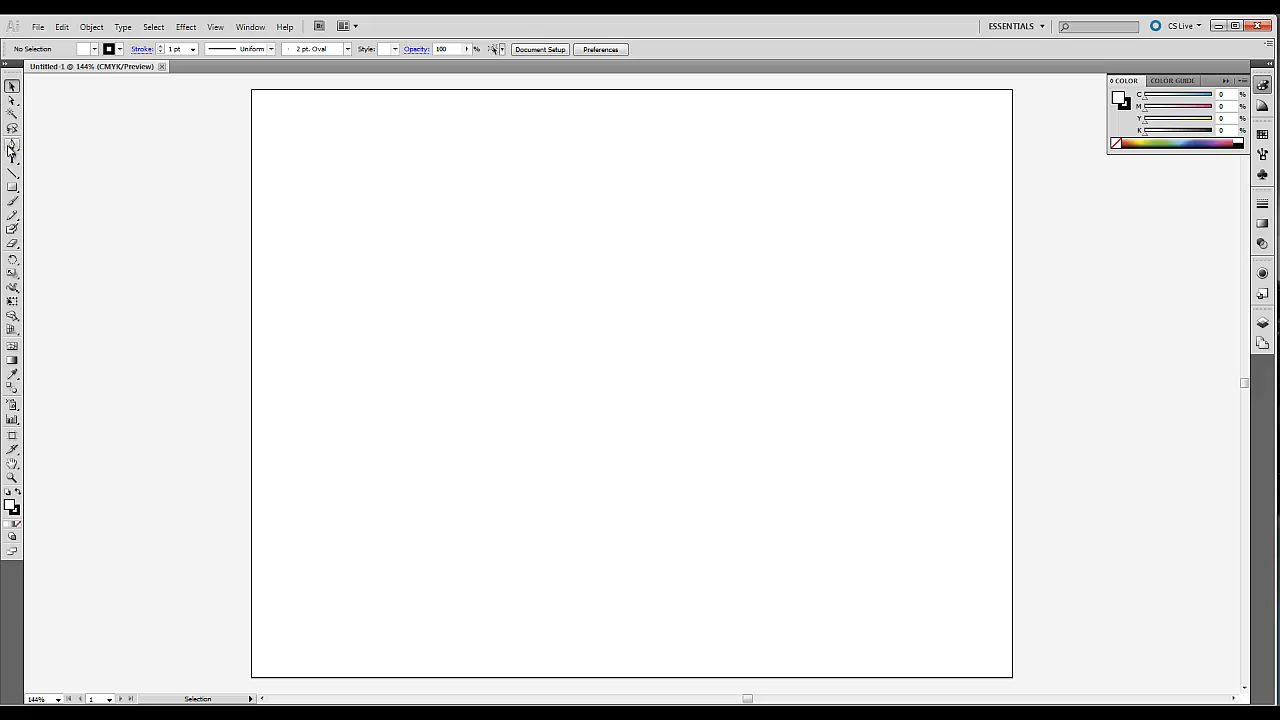
left_click(12, 146)
left_click(320, 333)
left_click(394, 232)
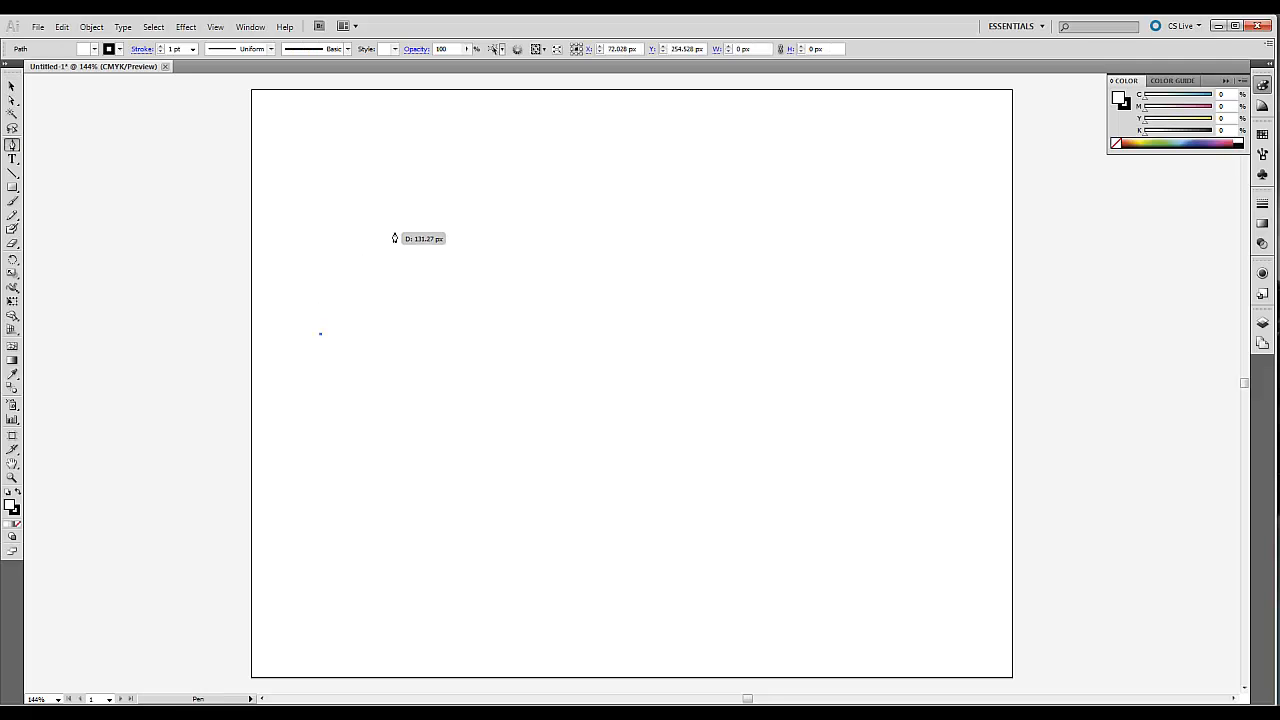
left_click(572, 199)
left_click(687, 379)
left_click(831, 403)
left_click(929, 440)
right_click(920, 468)
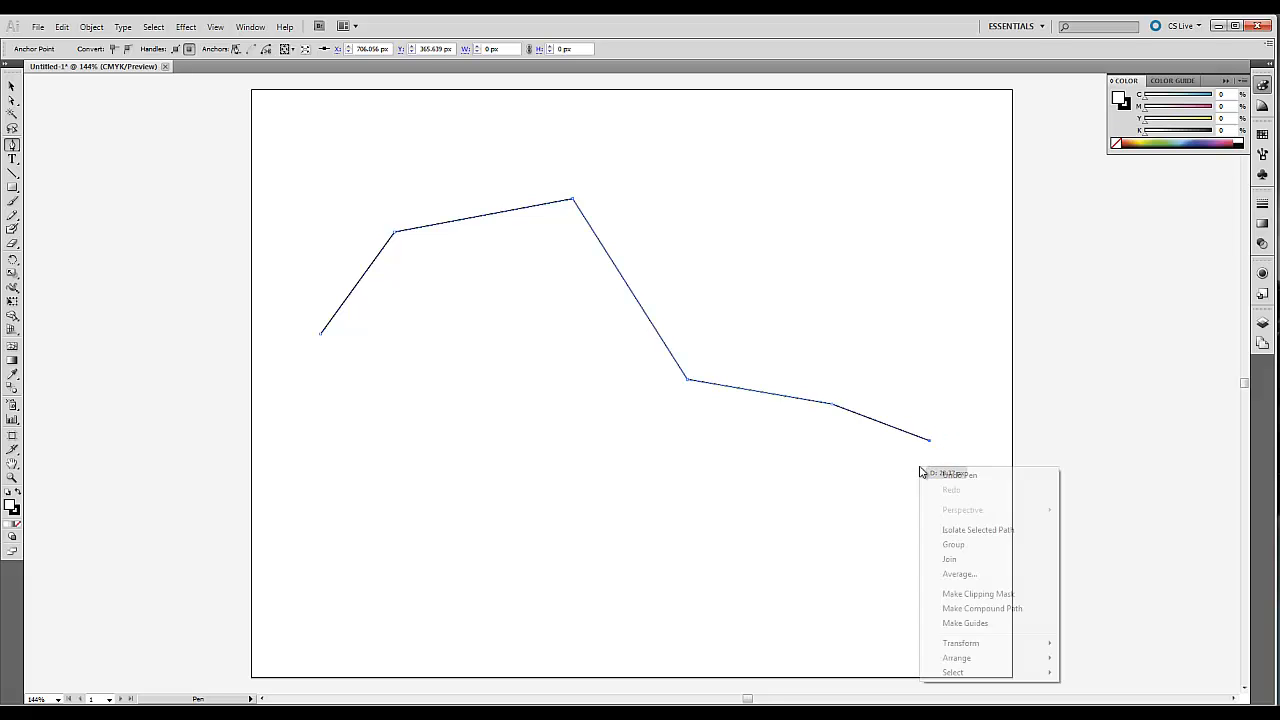
Move the whole angular path slightly downward, deselect it, and select it again.
left_click(12, 87)
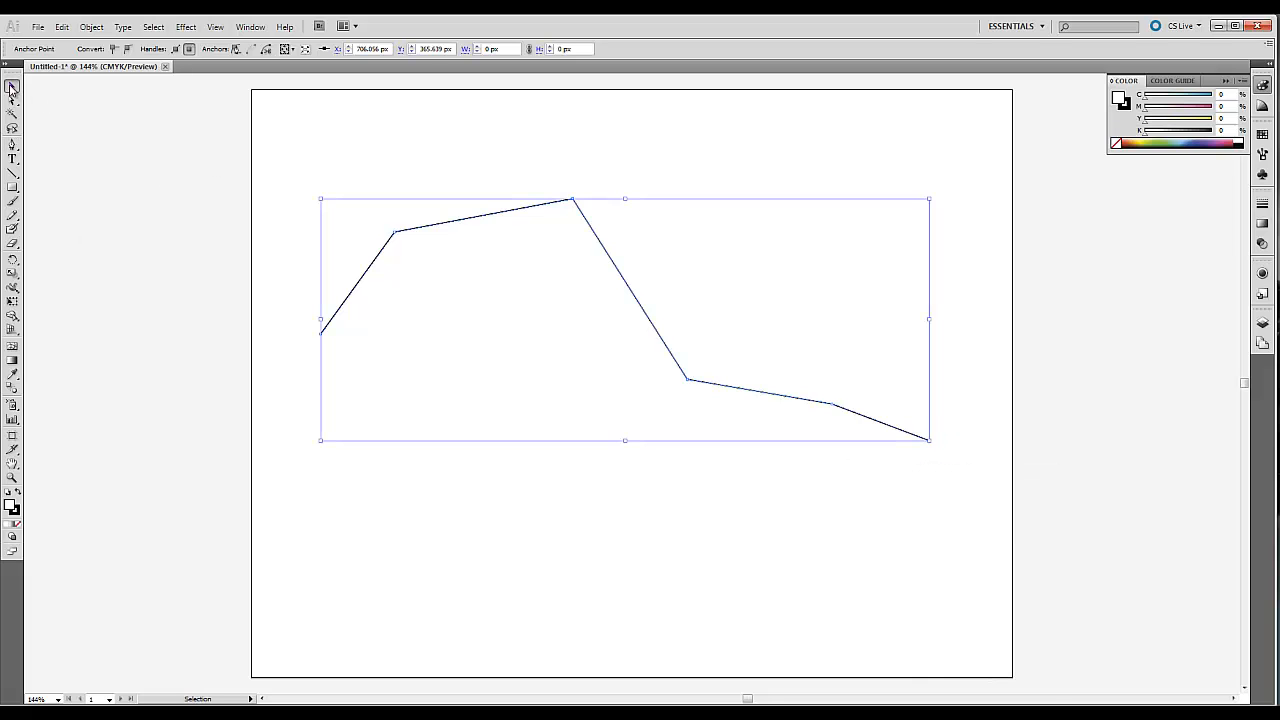
left_click(526, 177)
left_click_drag(451, 225, 451, 240)
left_click(194, 171)
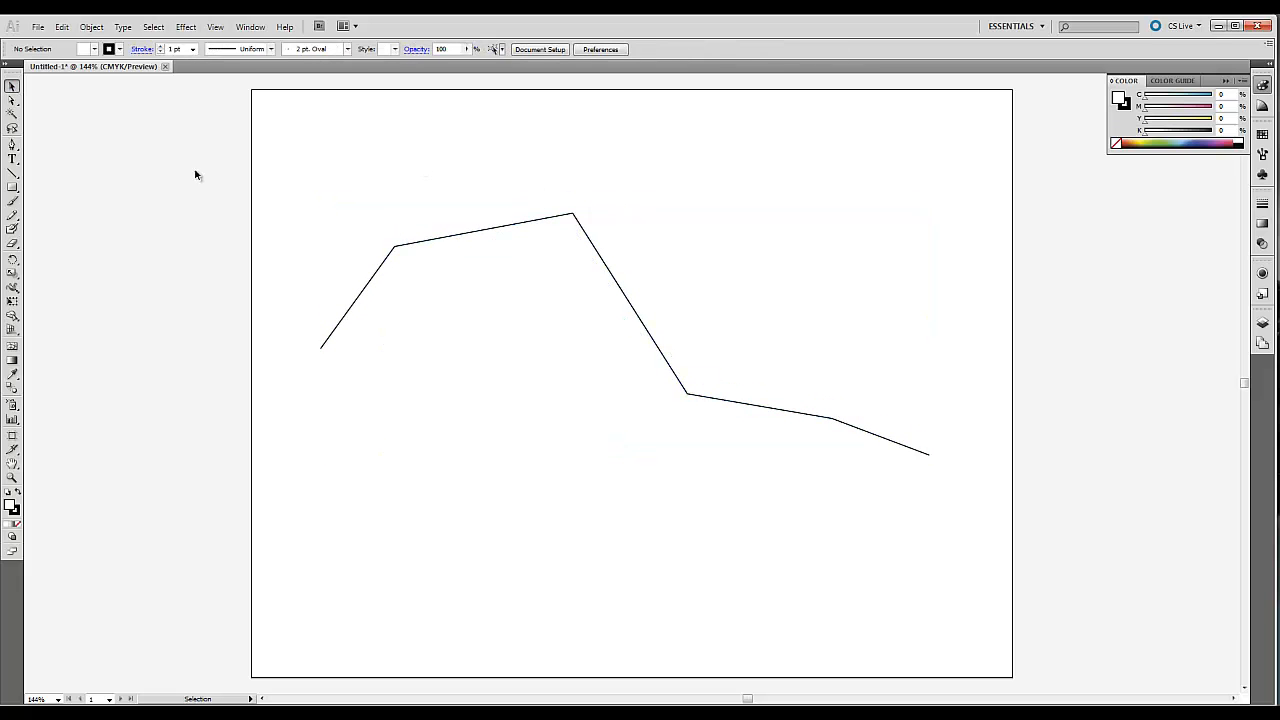
left_click(465, 235)
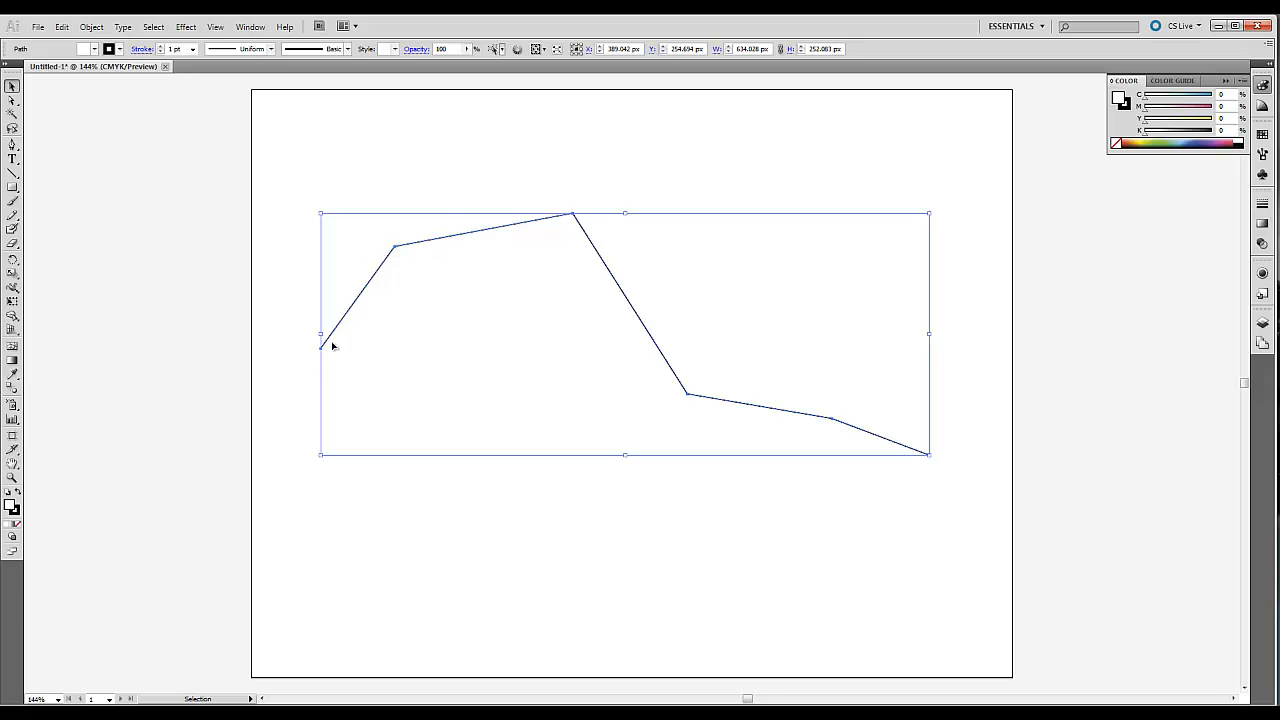
Move only the path's second anchor up and to the left, and its third anchor slightly to the right.
left_click(12, 101)
left_click_drag(383, 226, 361, 201)
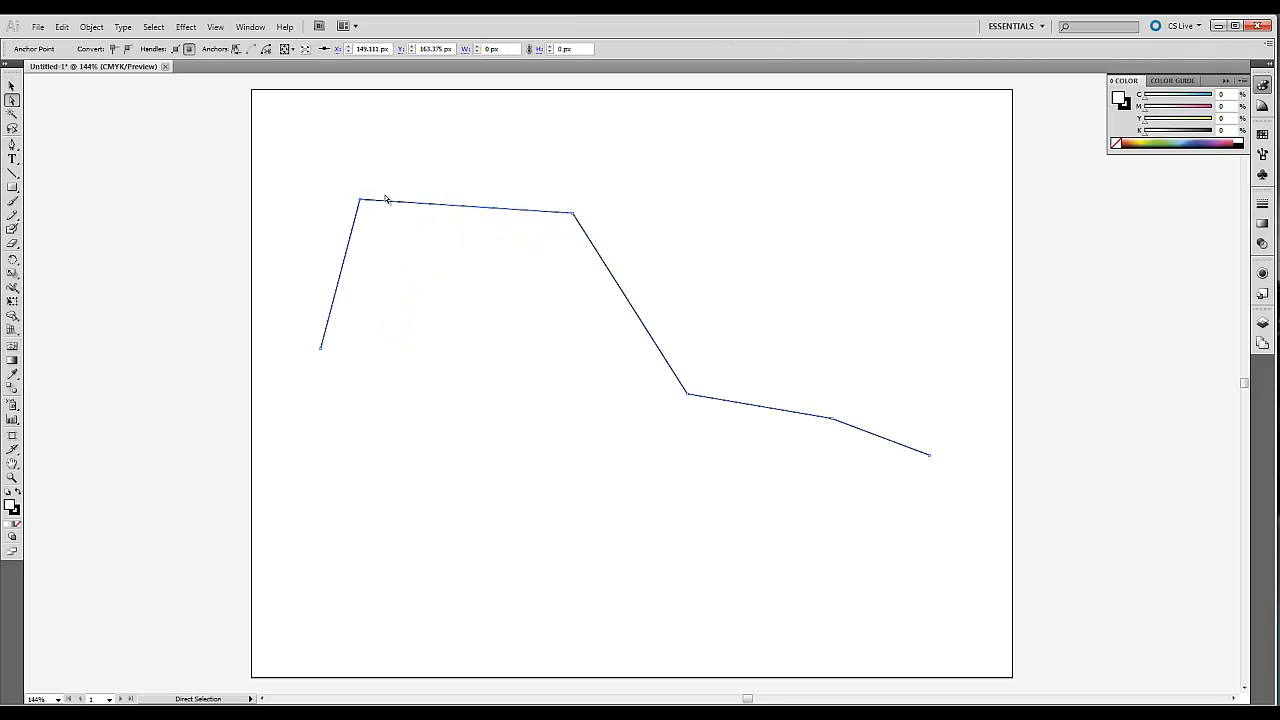
left_click_drag(576, 215, 606, 218)
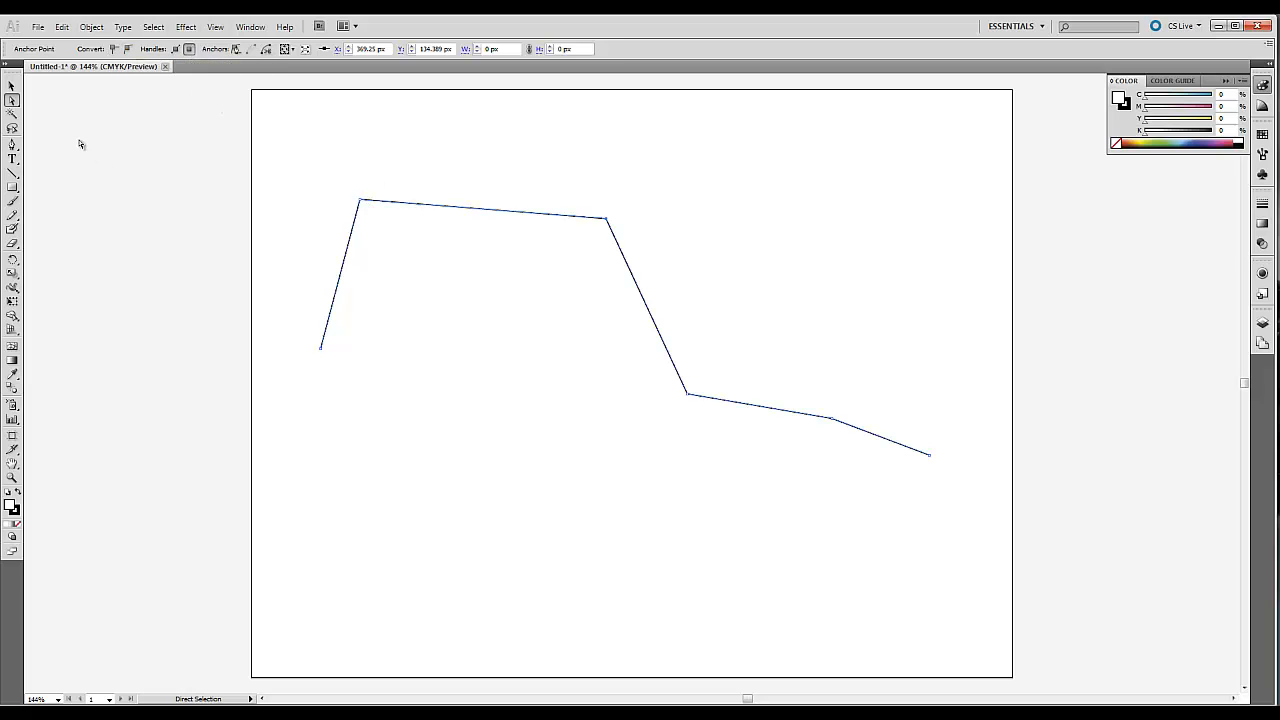
Convert the path's second and third anchors to smooth points and move both up and to the right.
left_click_drag(331, 175, 688, 234)
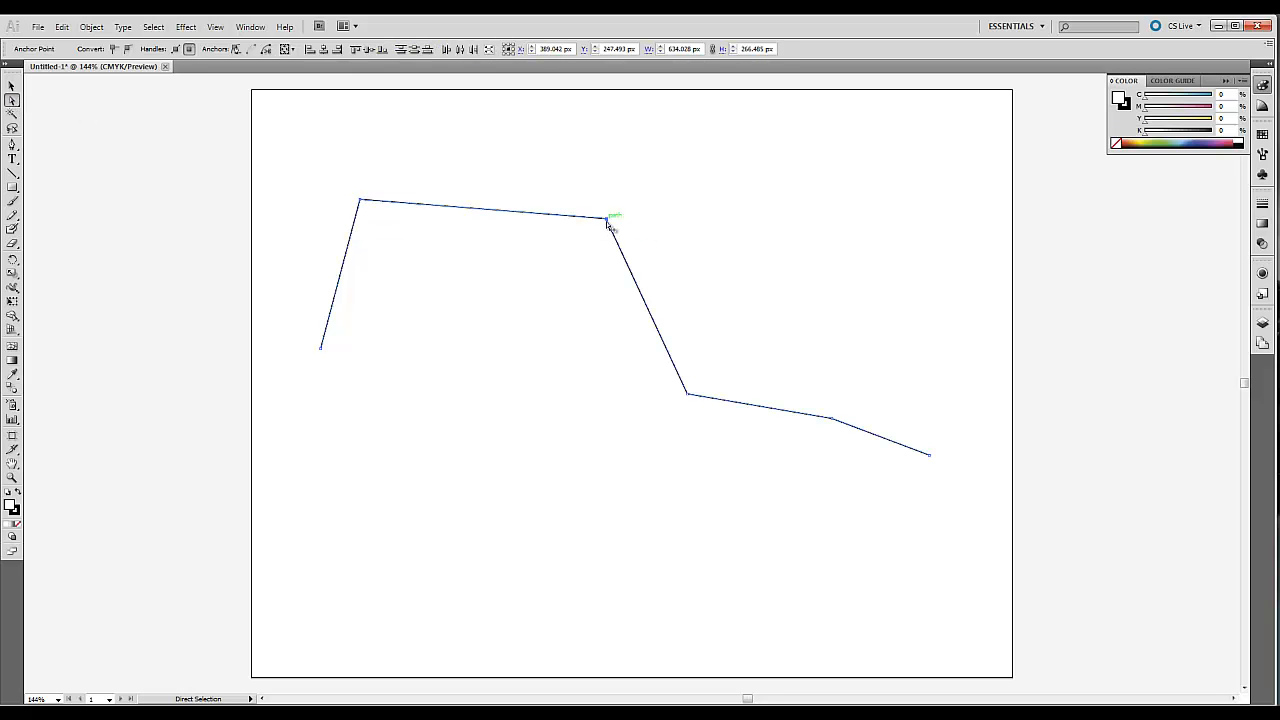
left_click(125, 49)
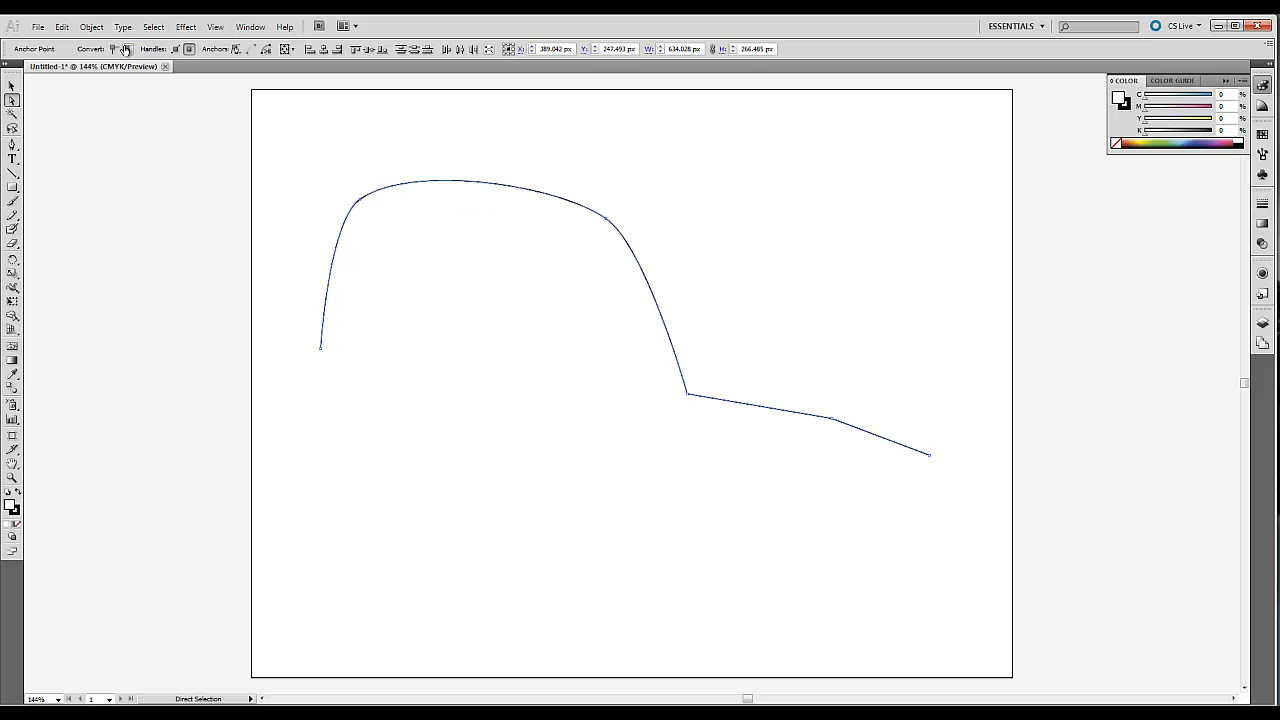
left_click_drag(607, 222, 641, 197)
Rotate the third anchor's direction handles so the curve dips just before that anchor, then deselect the anchor.
left_click(640, 194)
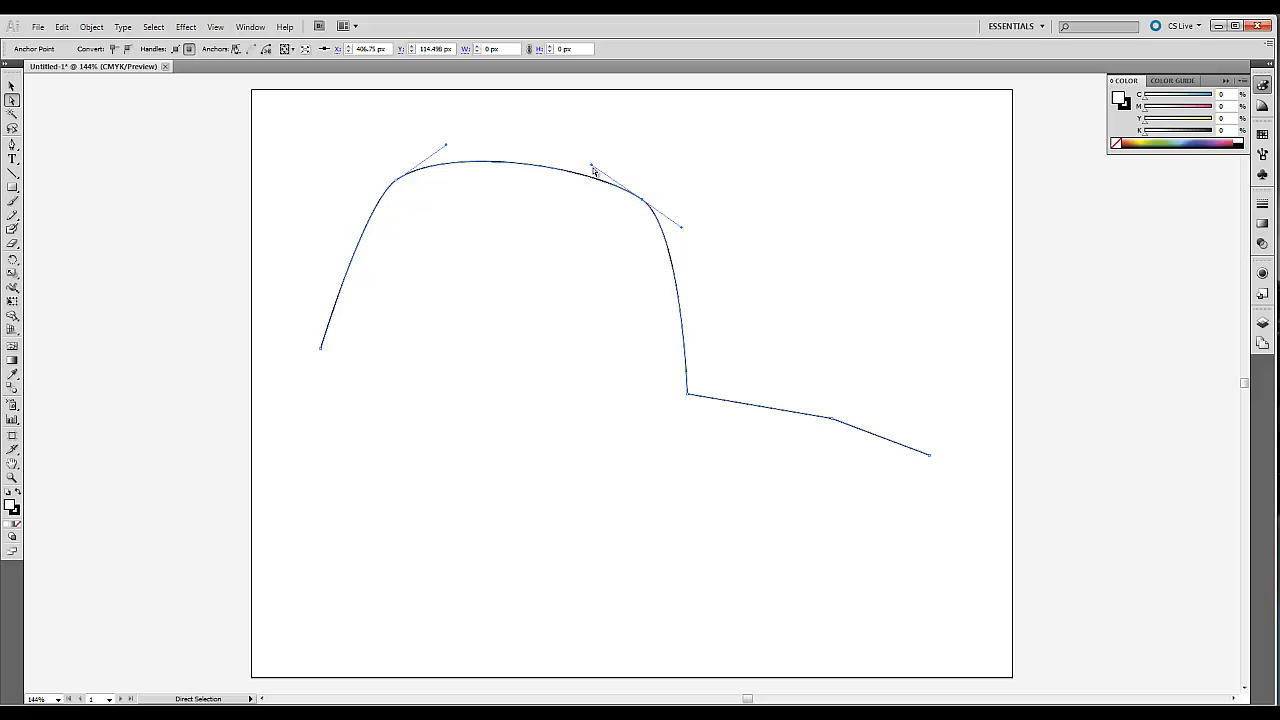
left_click_drag(591, 163, 588, 154)
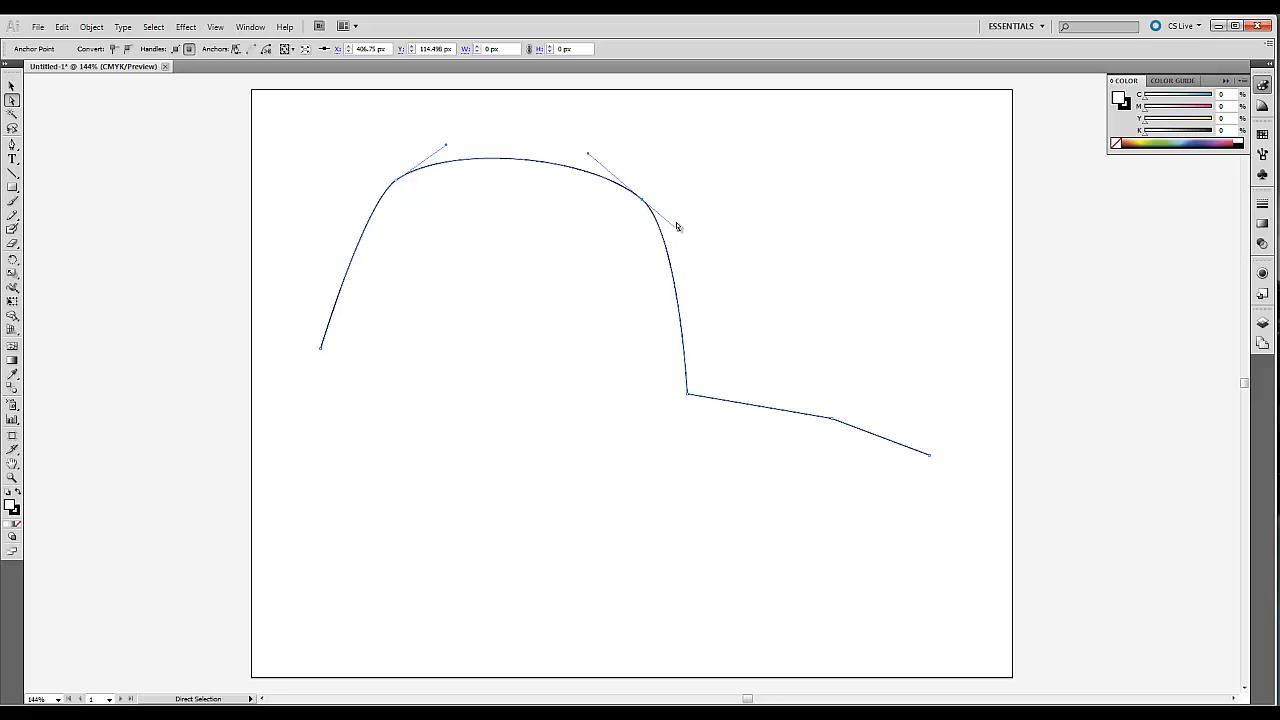
left_click_drag(679, 231, 702, 161)
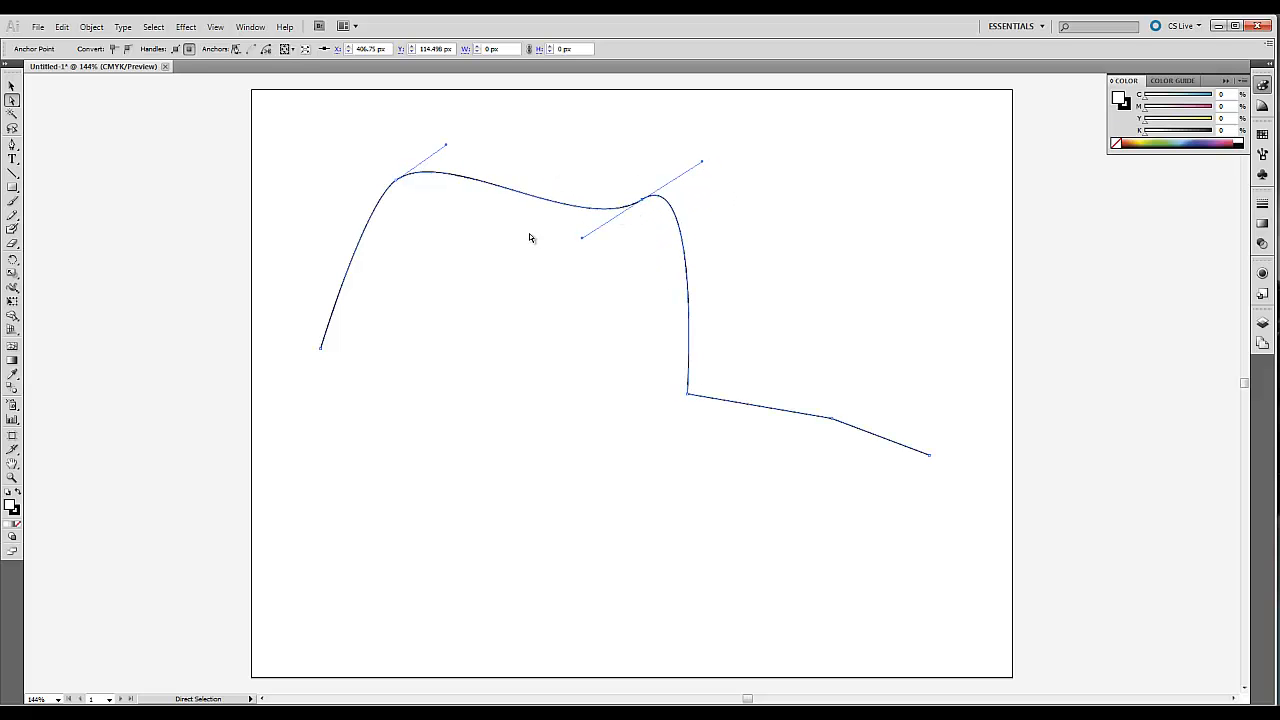
left_click(452, 250)
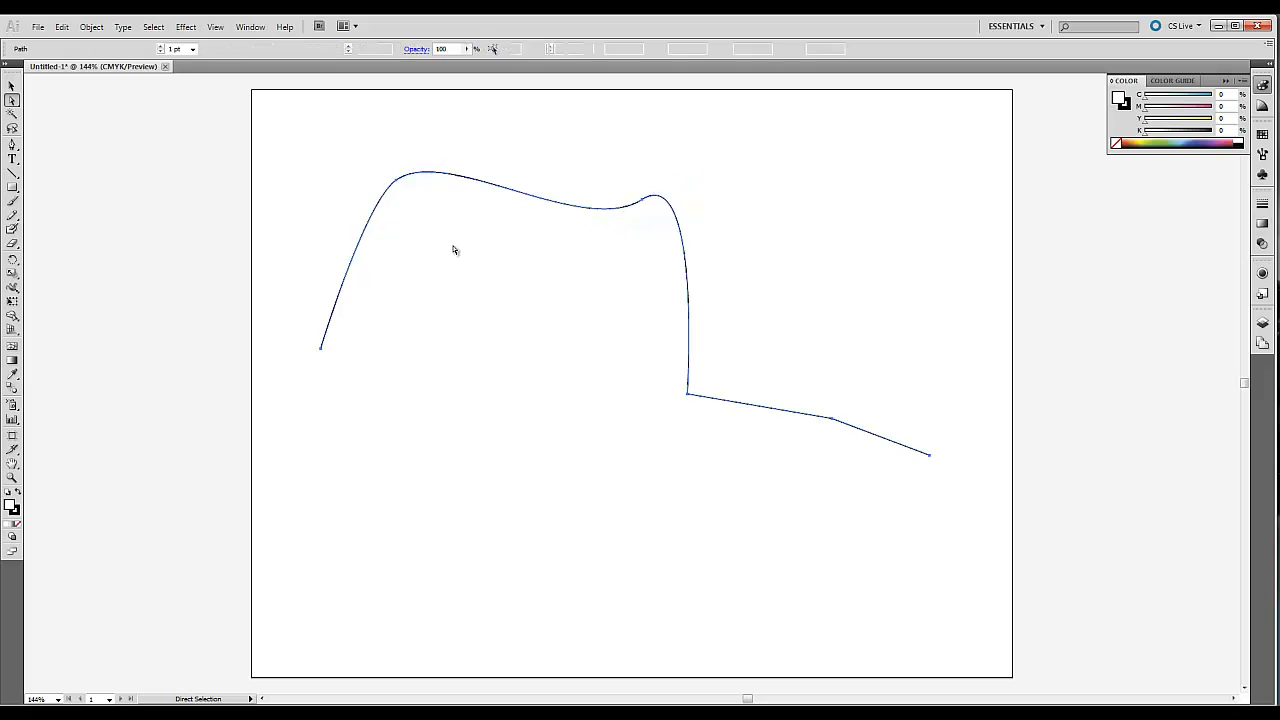
Draw a second open, six-point path with the Pen tool, rising from the lower left across the first curve.
left_click(13, 146)
left_click(316, 482)
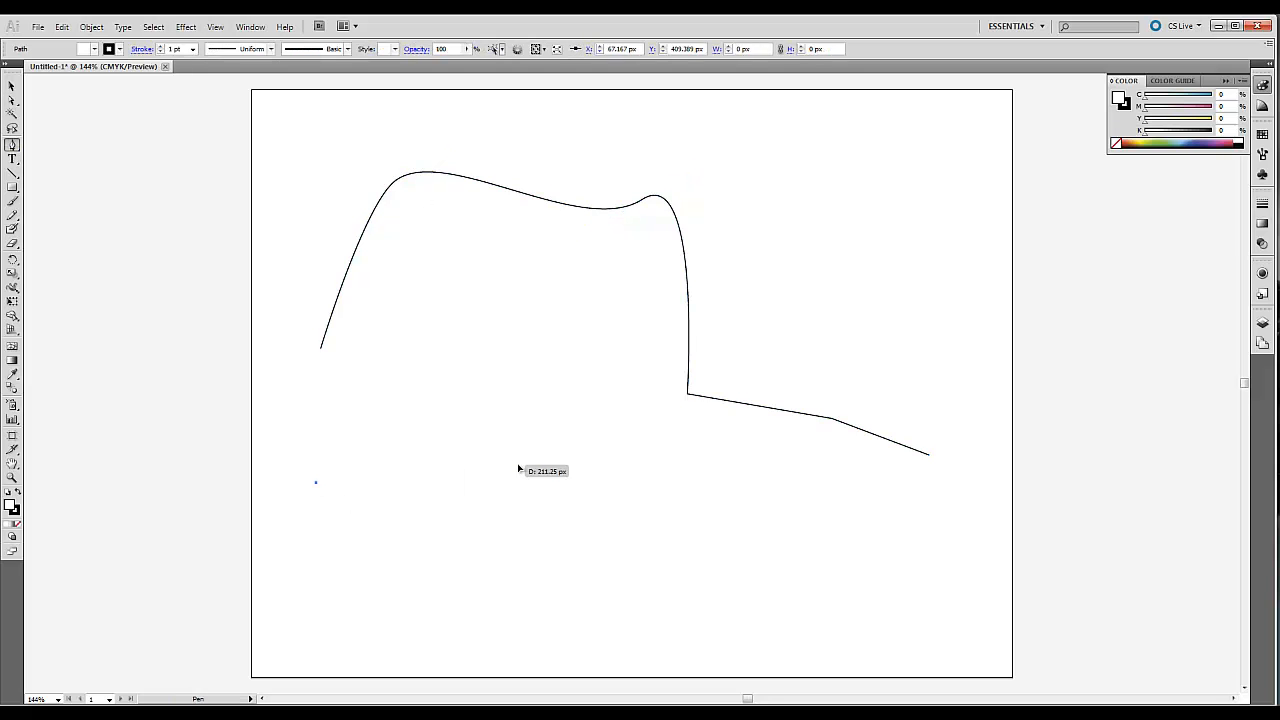
left_click(518, 464)
left_click_drag(532, 336, 584, 156)
left_click(582, 154)
left_click(693, 158)
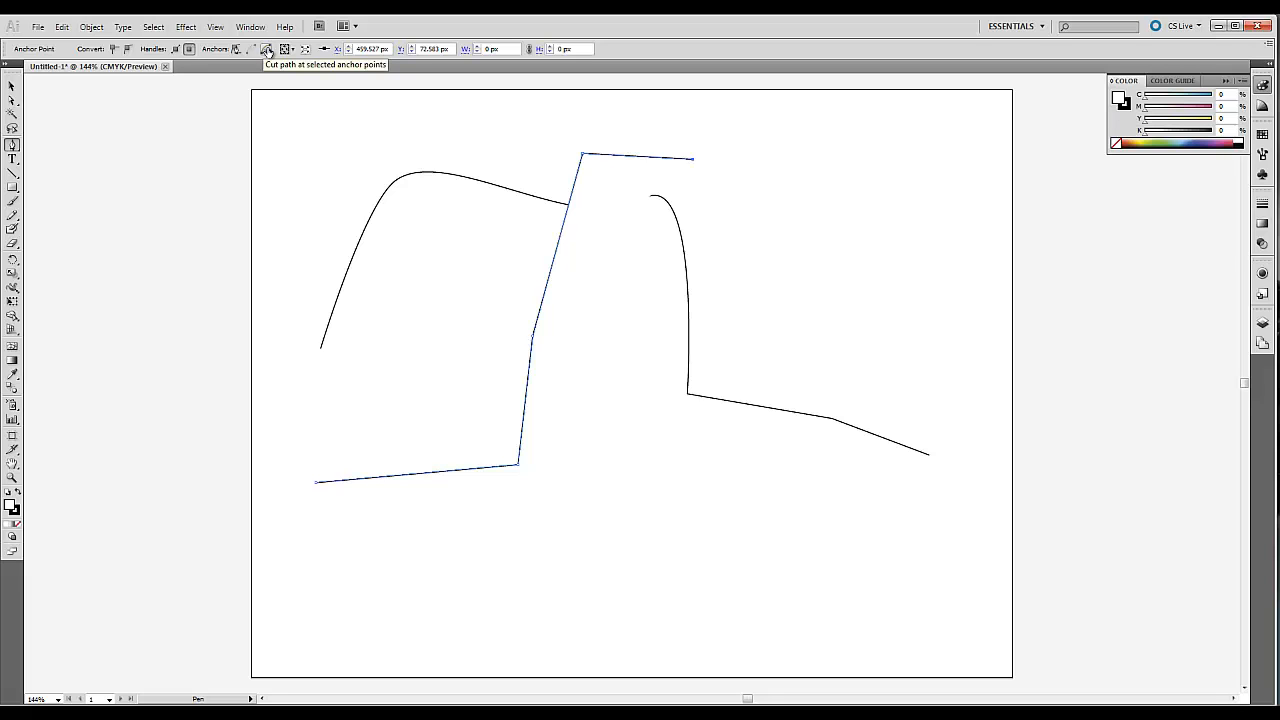
left_click(613, 204)
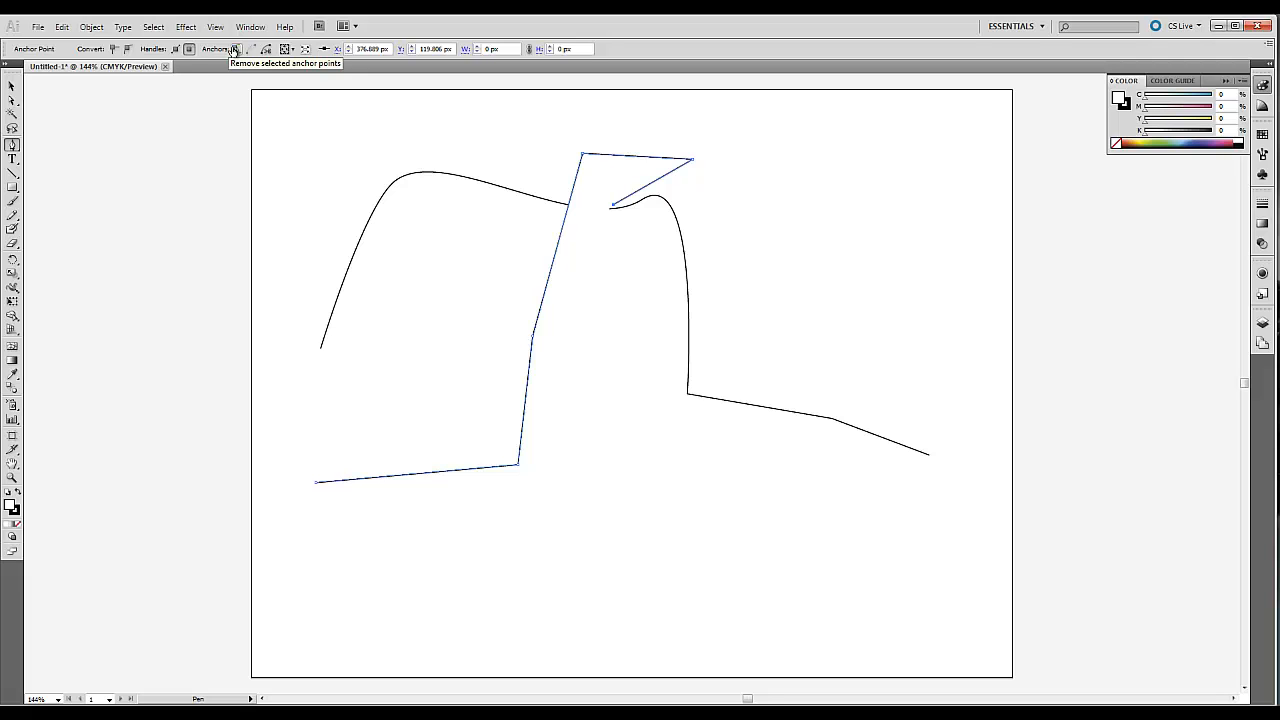
Remove the second path's upper-right anchor point with the Direct Selection tool.
left_click(12, 100)
left_click(729, 215)
left_click(692, 158)
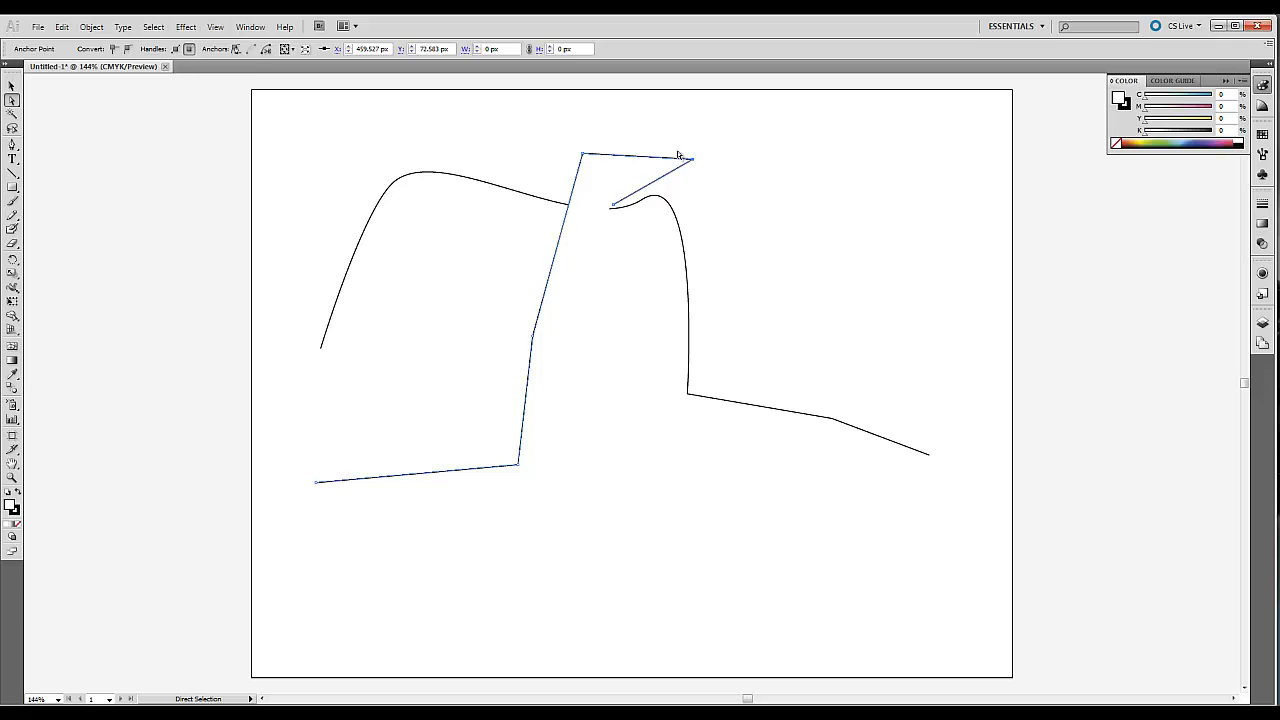
left_click(236, 49)
Delete the second path's remaining top anchor and the stray point left on the curve, keeping only the L-shaped part.
left_click_drag(543, 121, 604, 173)
key("Delete")
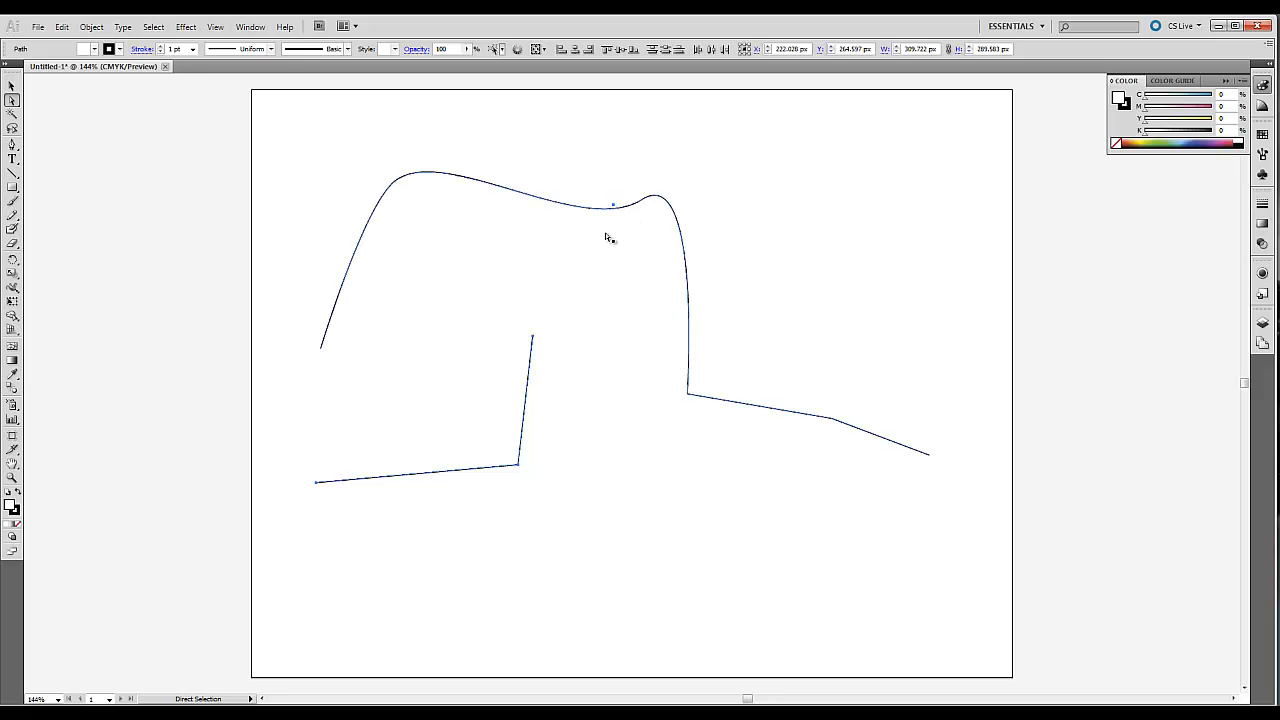
left_click(610, 197)
left_click(614, 207)
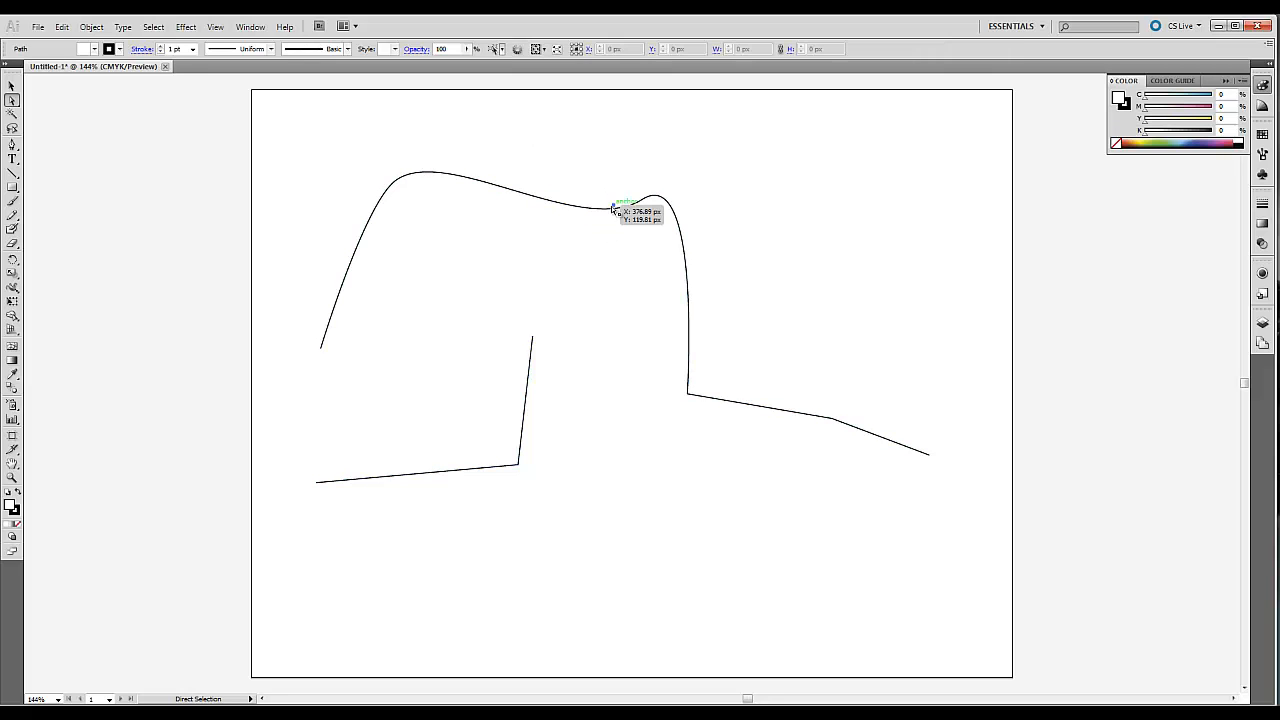
key("Delete")
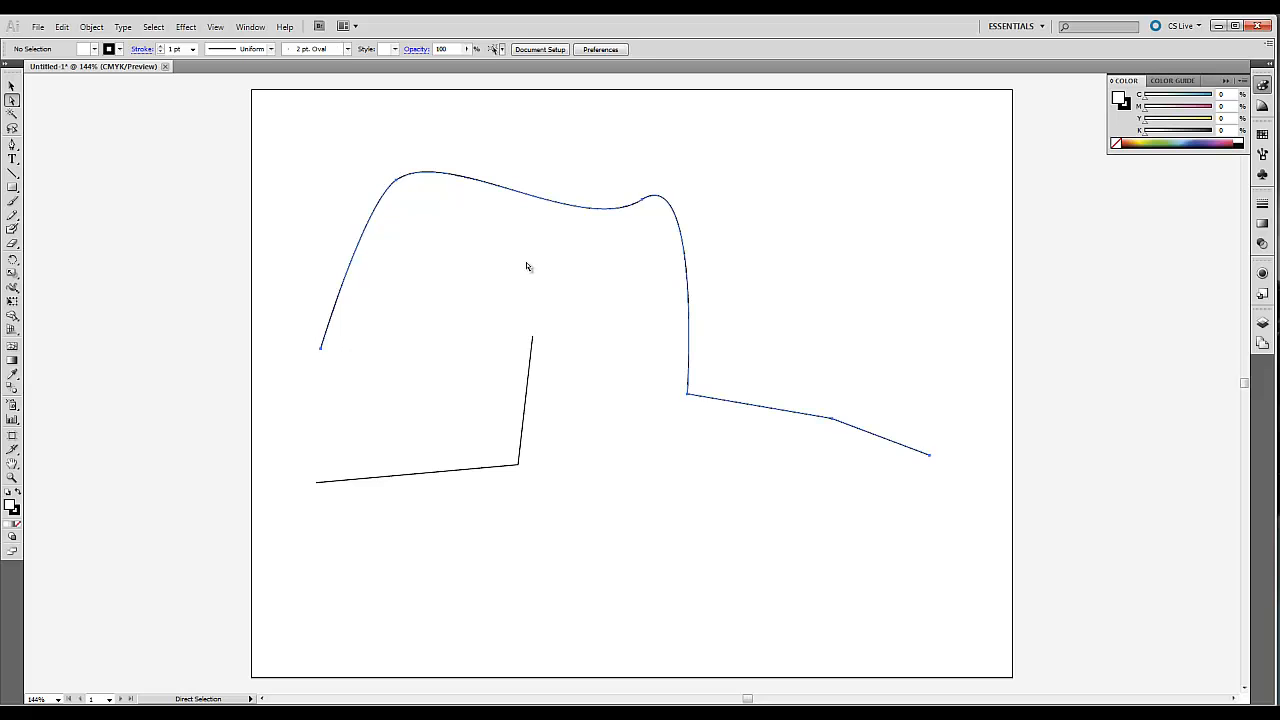
Offset the L-shaped path by 10 px with miter joins and a miter limit of 4.
left_click(523, 420)
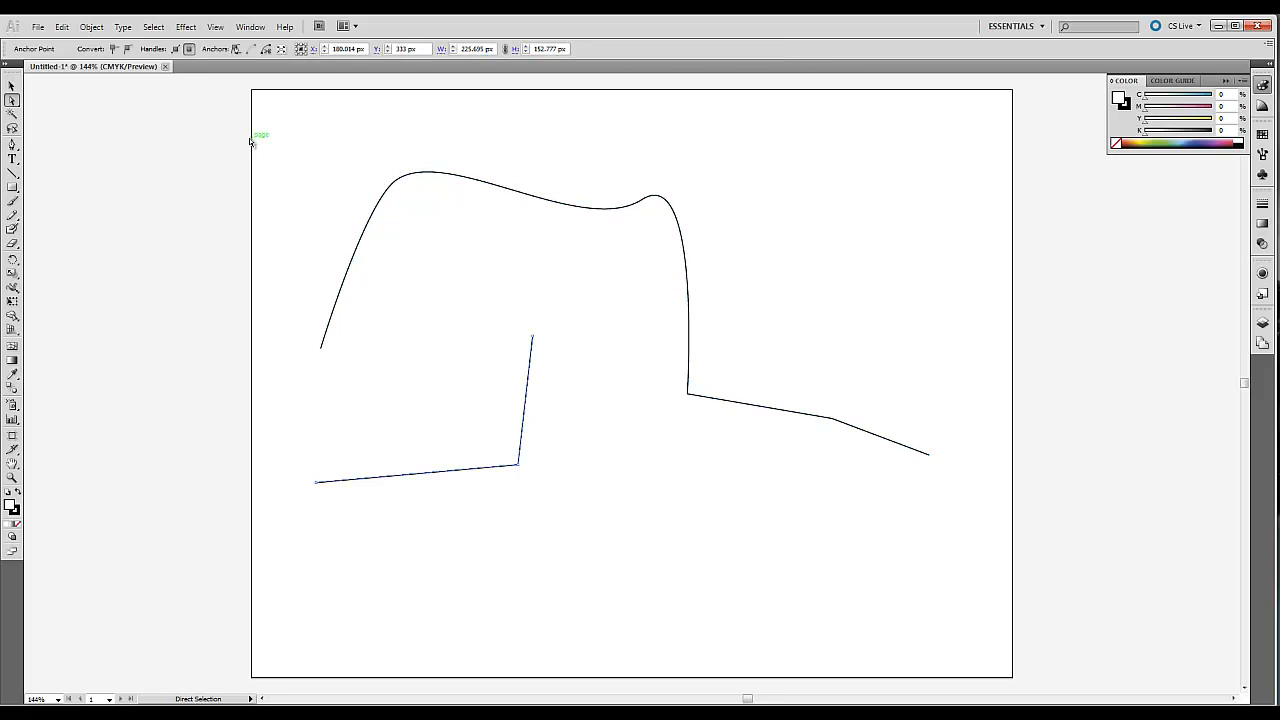
left_click(91, 26)
mouse_move(230, 298)
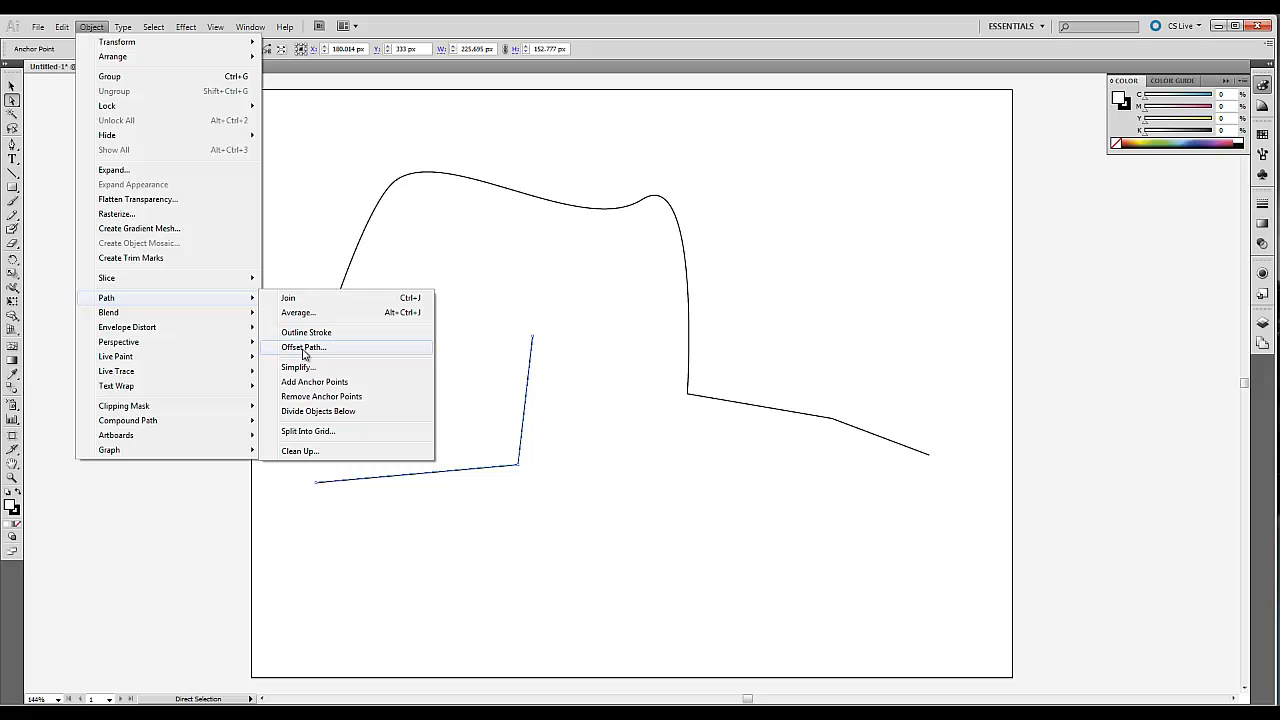
left_click(290, 347)
left_click_drag(626, 328, 679, 350)
left_click(688, 391)
left_click(672, 404)
left_click(726, 414)
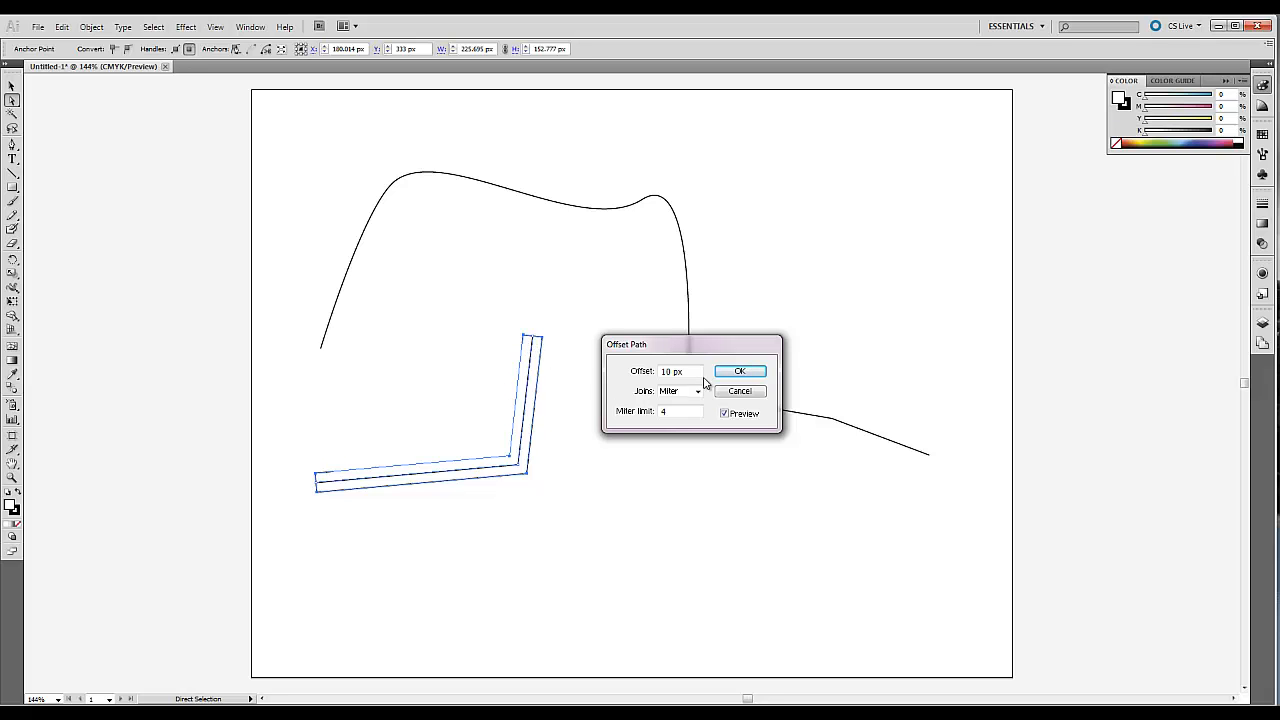
left_click(741, 373)
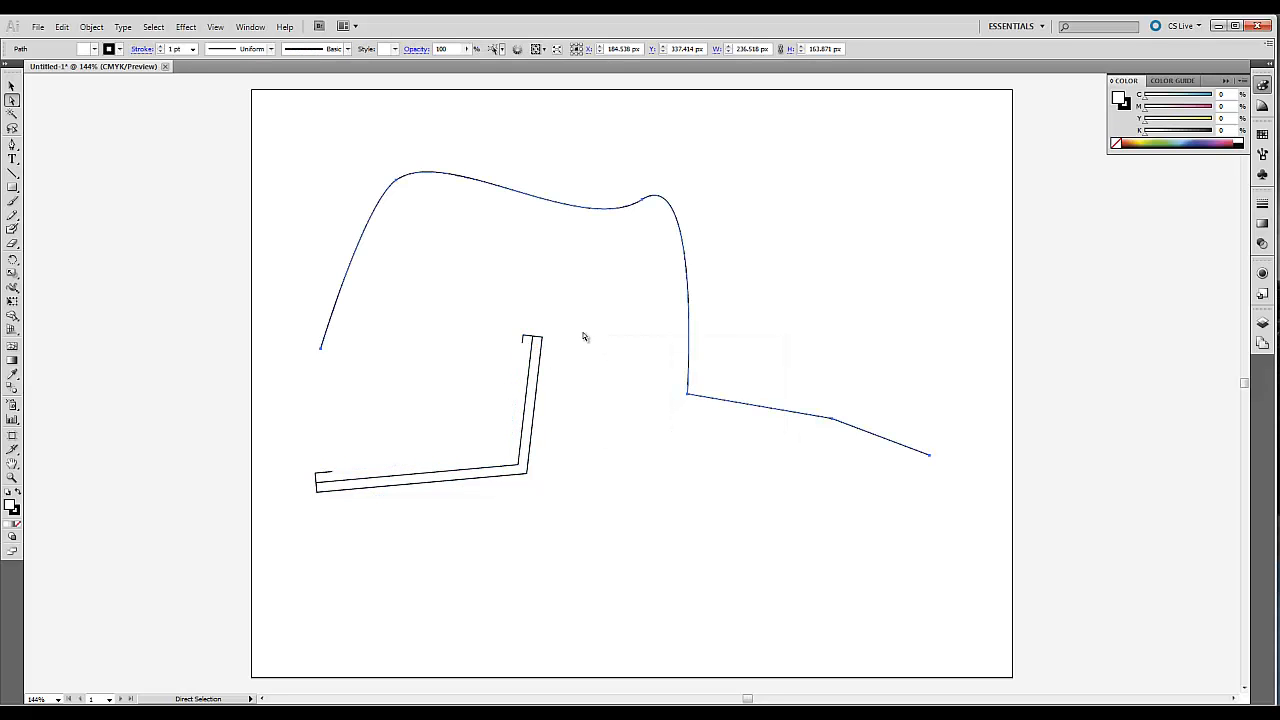
left_click(531, 358)
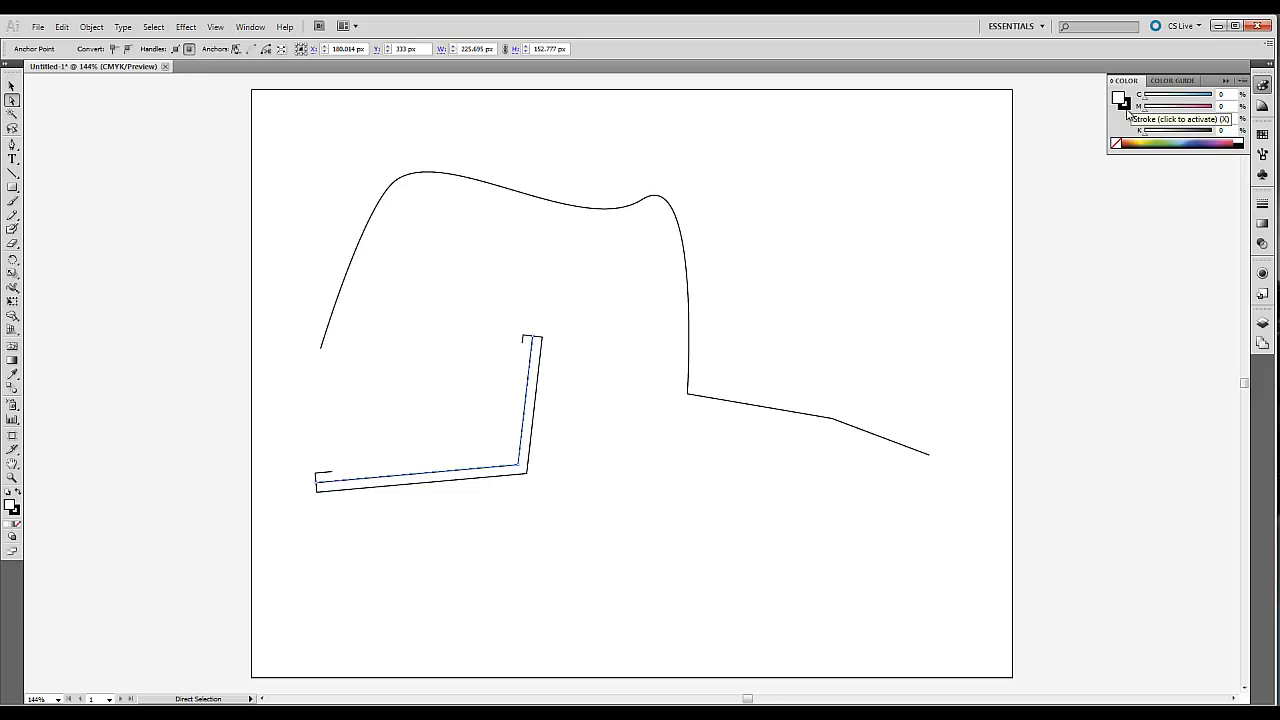
left_click(1262, 87)
left_click(1262, 87)
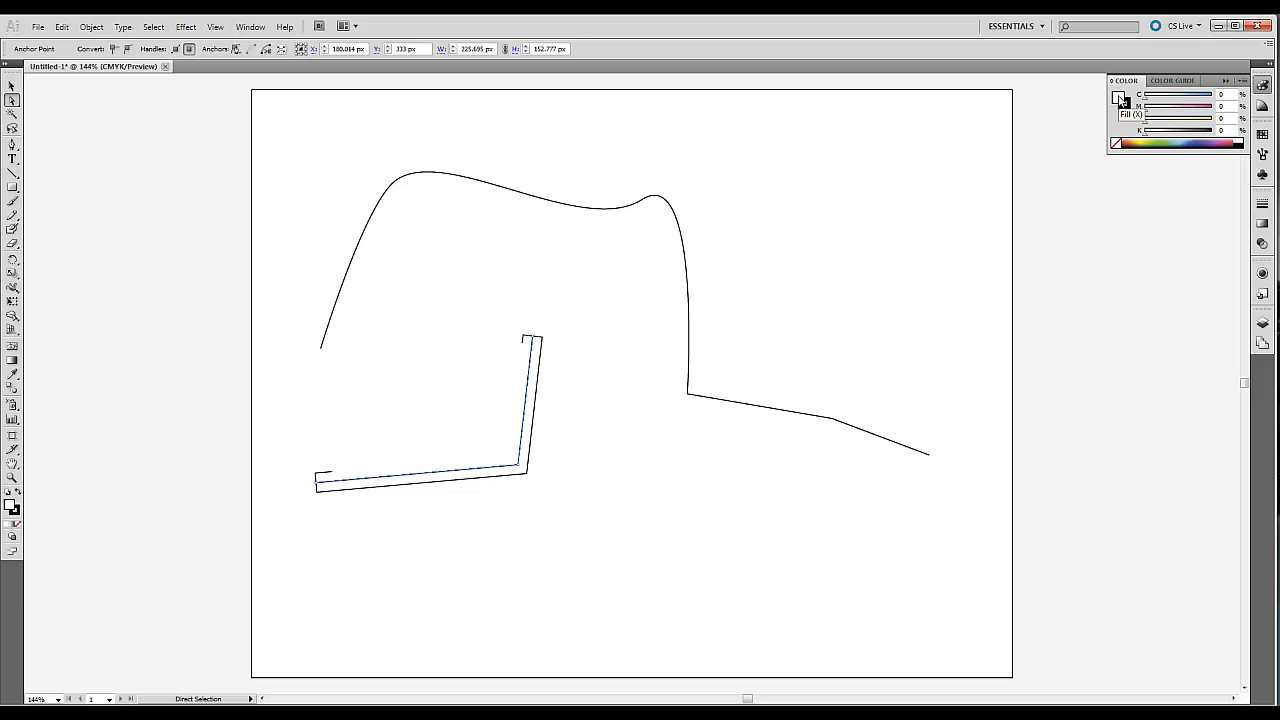
Draw a rectangle about 144 by 134 px in the artboard's upper right and fill it with 83% cyan.
left_click(12, 187)
left_click_drag(755, 160, 894, 289)
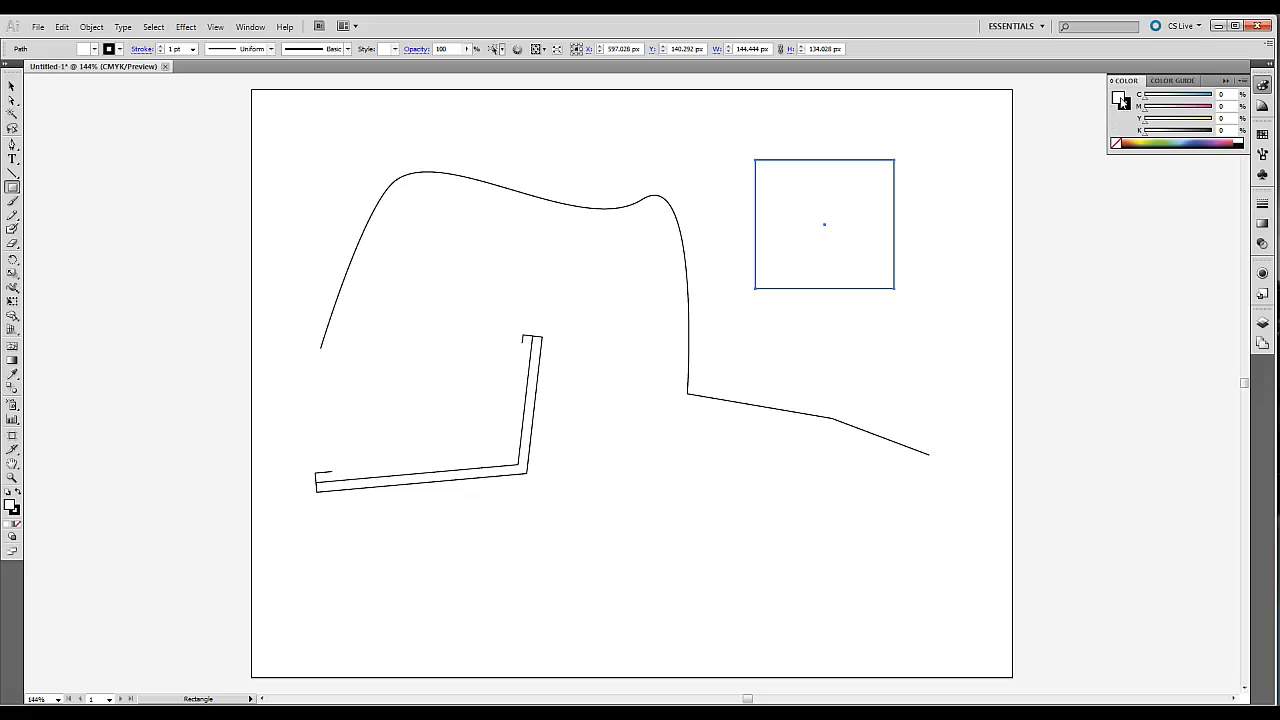
left_click(1199, 95)
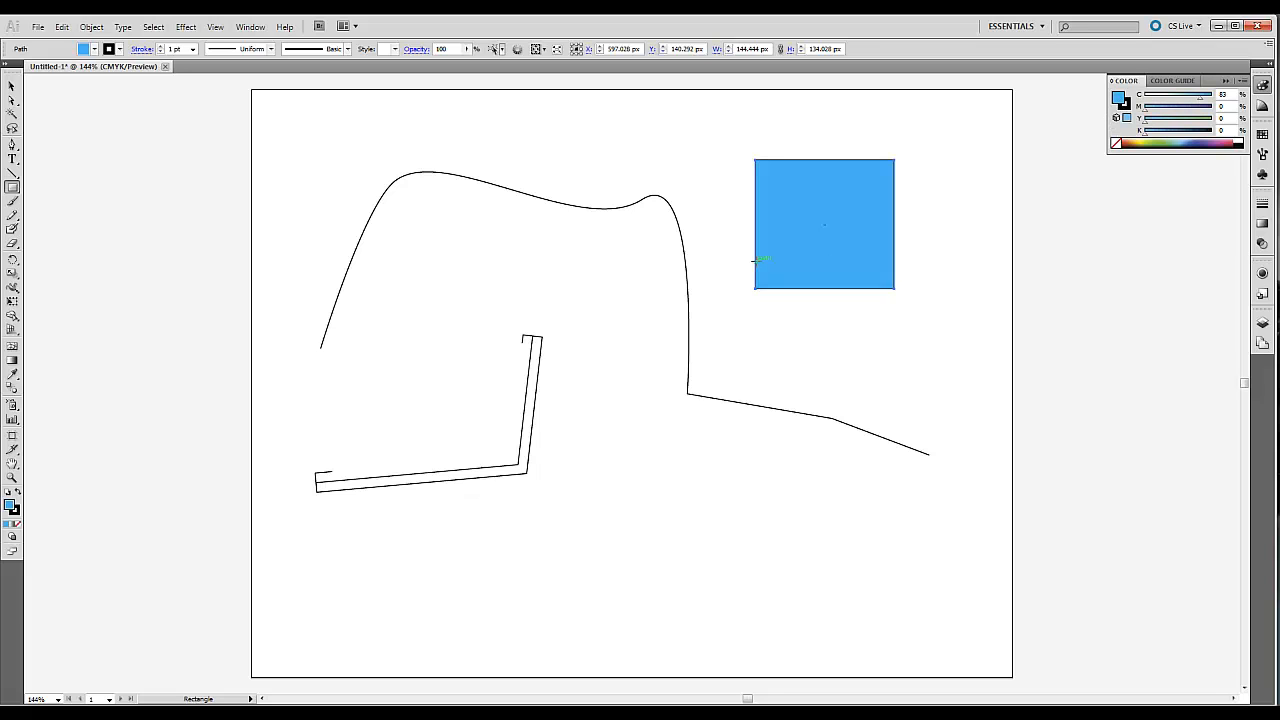
Set the rectangle's stroke to green (C 69.41, M 0, Y 100, K 0) and deselect it.
left_click(1128, 106)
left_click(1160, 143)
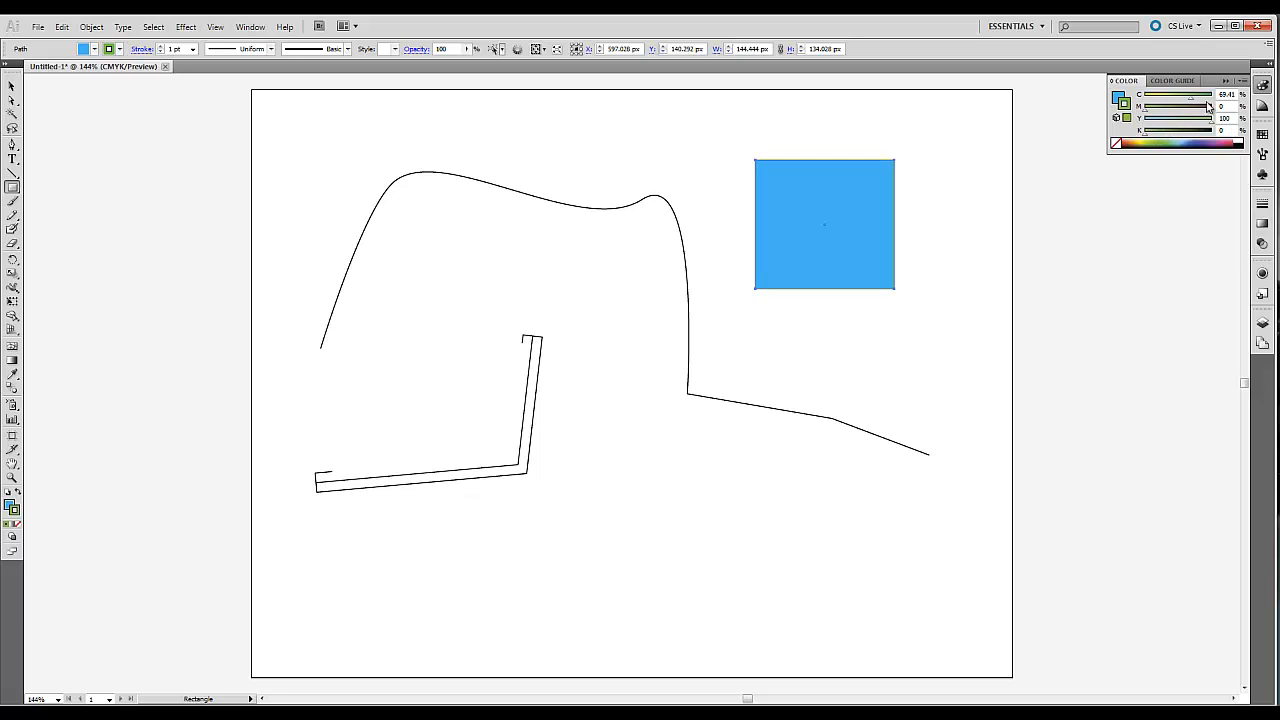
left_click(12, 88)
left_click(666, 130)
Examine the rectangle's stroke and fill up close, then return to a view of the whole drawing.
left_click(12, 477)
left_click_drag(703, 132, 865, 245)
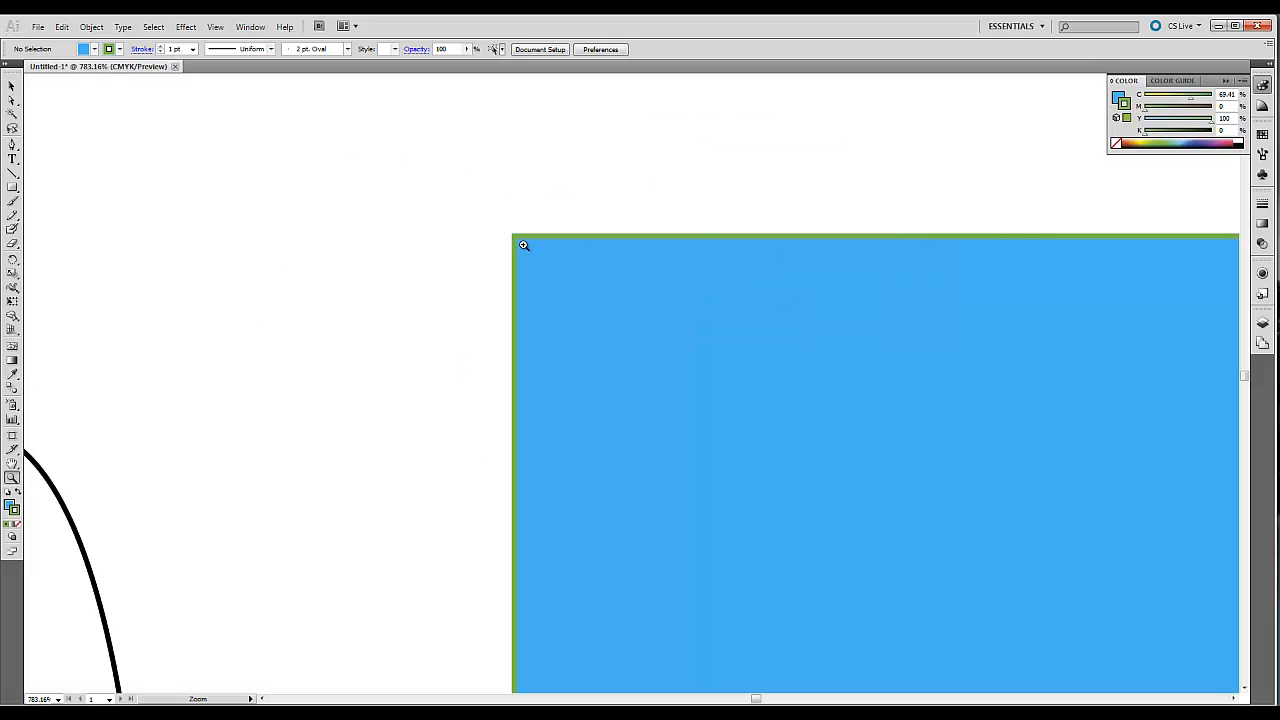
left_click(731, 384, "alt")
left_click(725, 400, "alt")
left_click(710, 428, "alt")
left_click(480, 380, "alt")
left_click_drag(171, 266, 676, 508)
Set the fill of the offset outline around the L-shaped path to None.
left_click(12, 86)
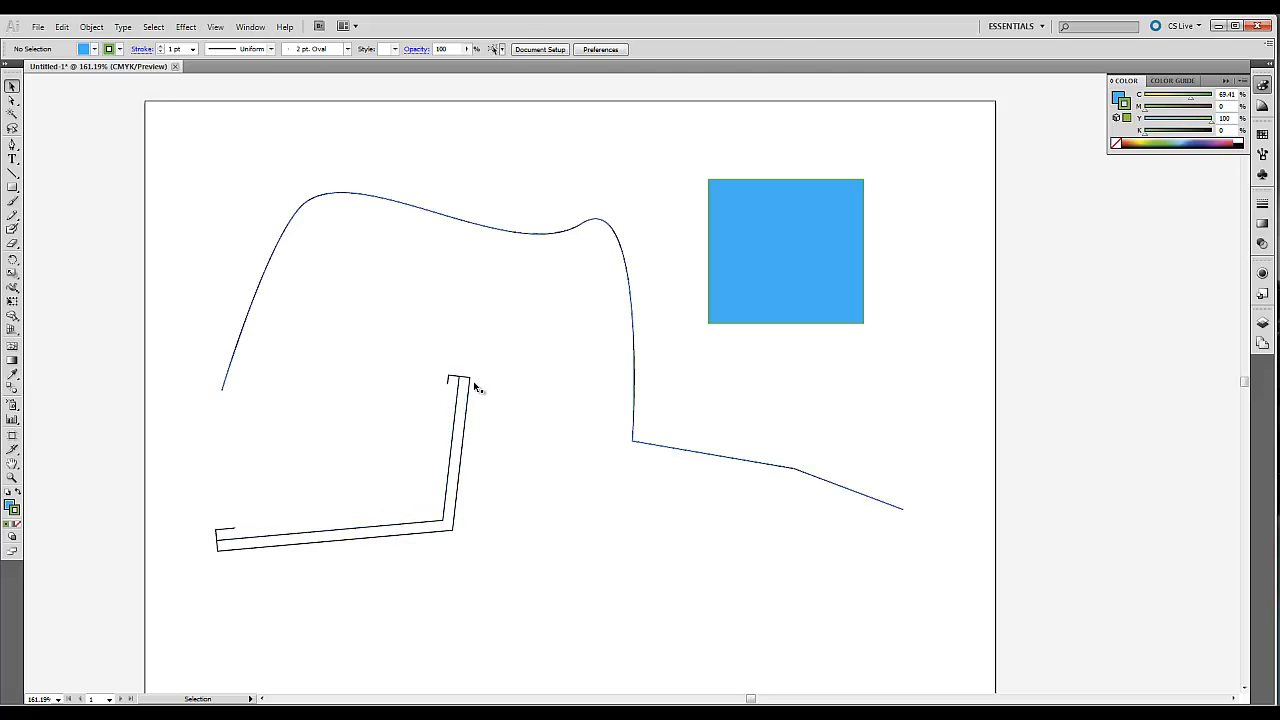
left_click(470, 386)
left_click(1117, 97)
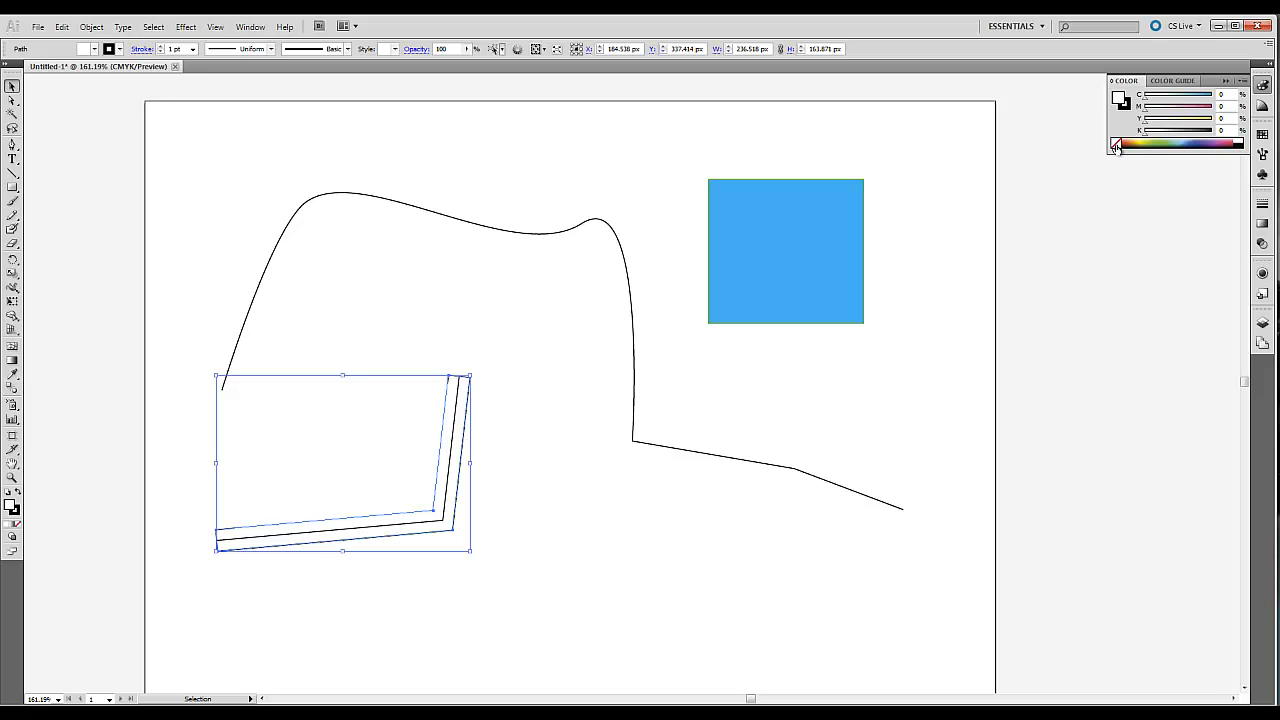
left_click(1116, 143)
Set the fill of the original inner L-shaped path to None and deselect it.
left_click(451, 472)
left_click(446, 400)
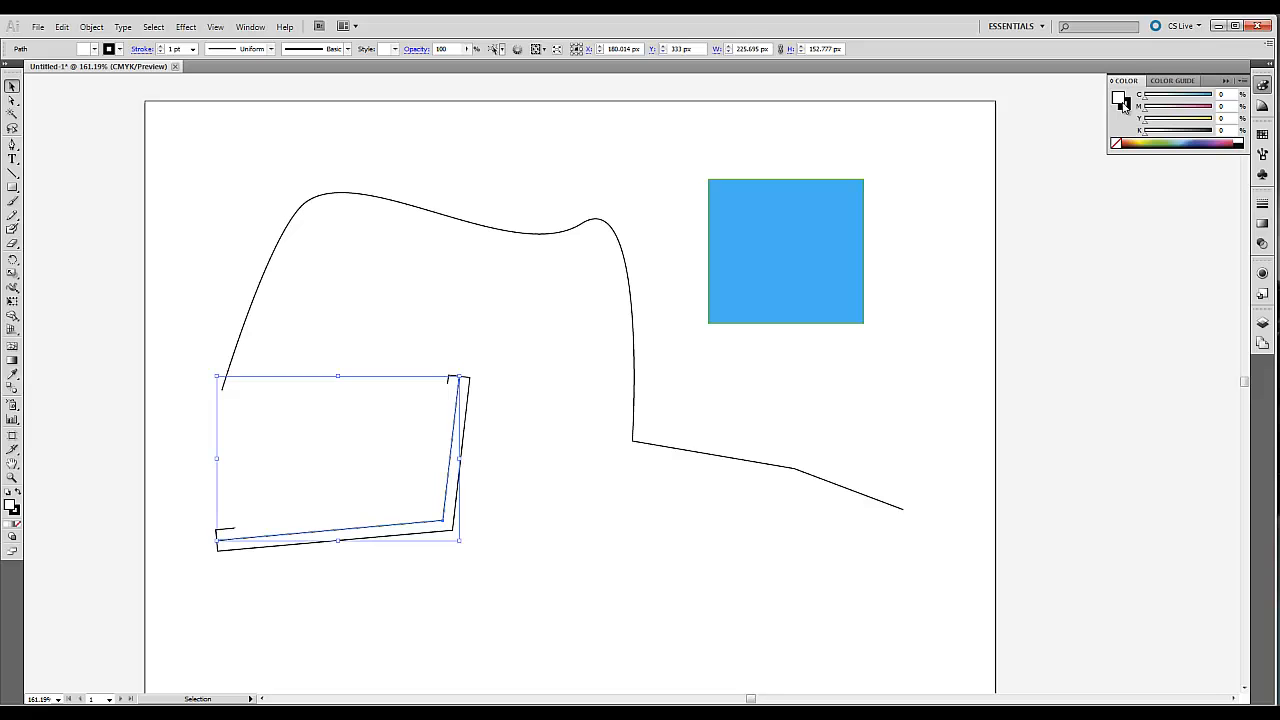
left_click(1116, 143)
left_click(482, 422)
left_click(470, 560)
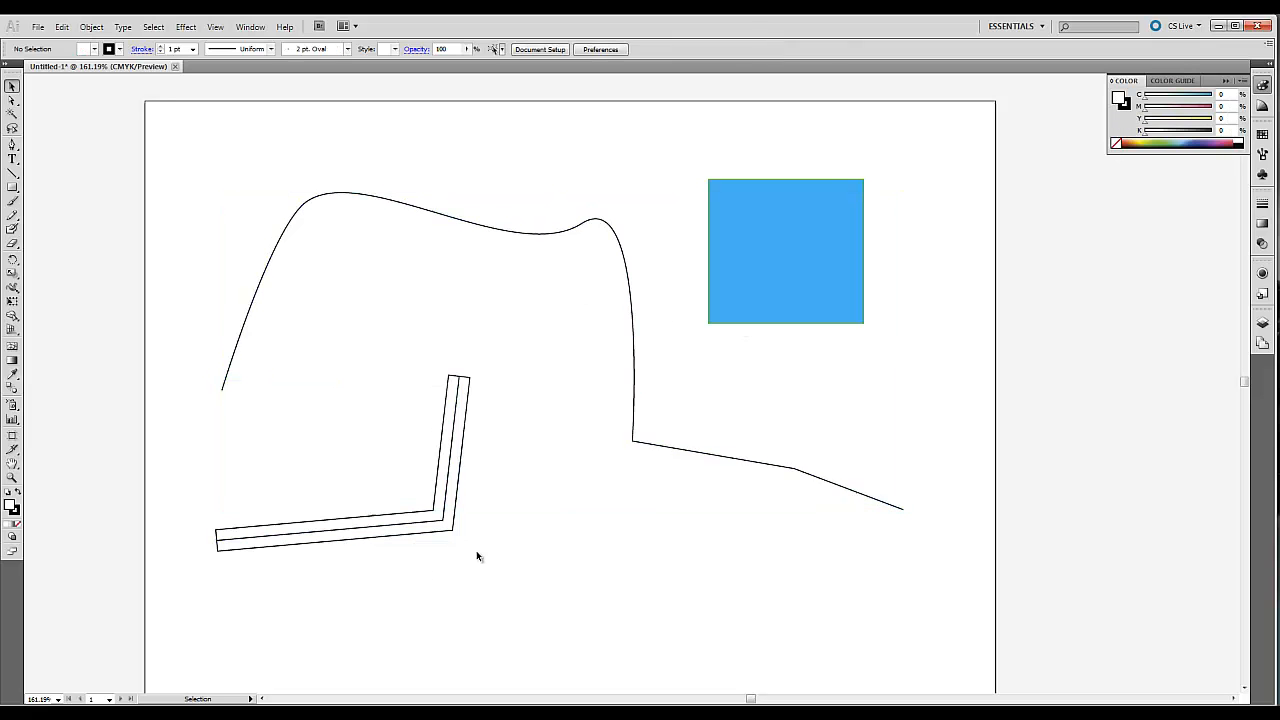
Set the long curved path's fill to None and its stroke to dark red (C 14.92, M 100, Y 69.93, K 3.49), and deselect it.
left_click(545, 235)
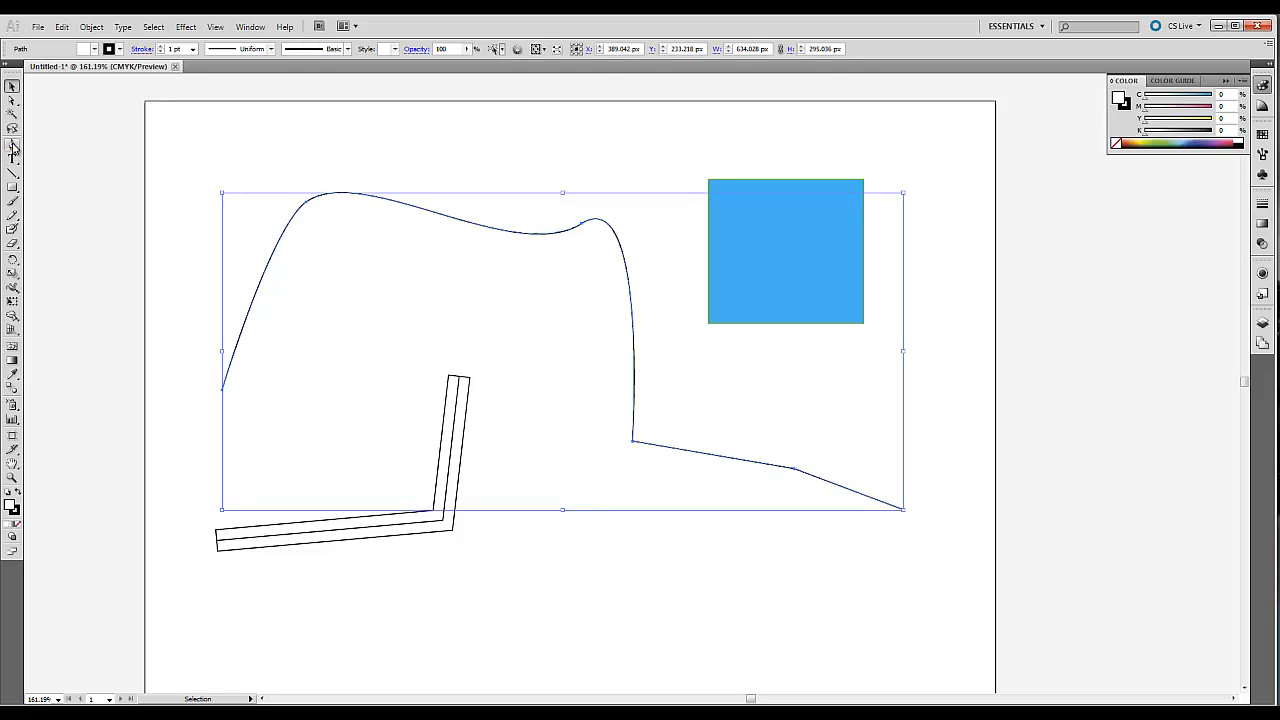
left_click(1116, 146)
left_click(1126, 104)
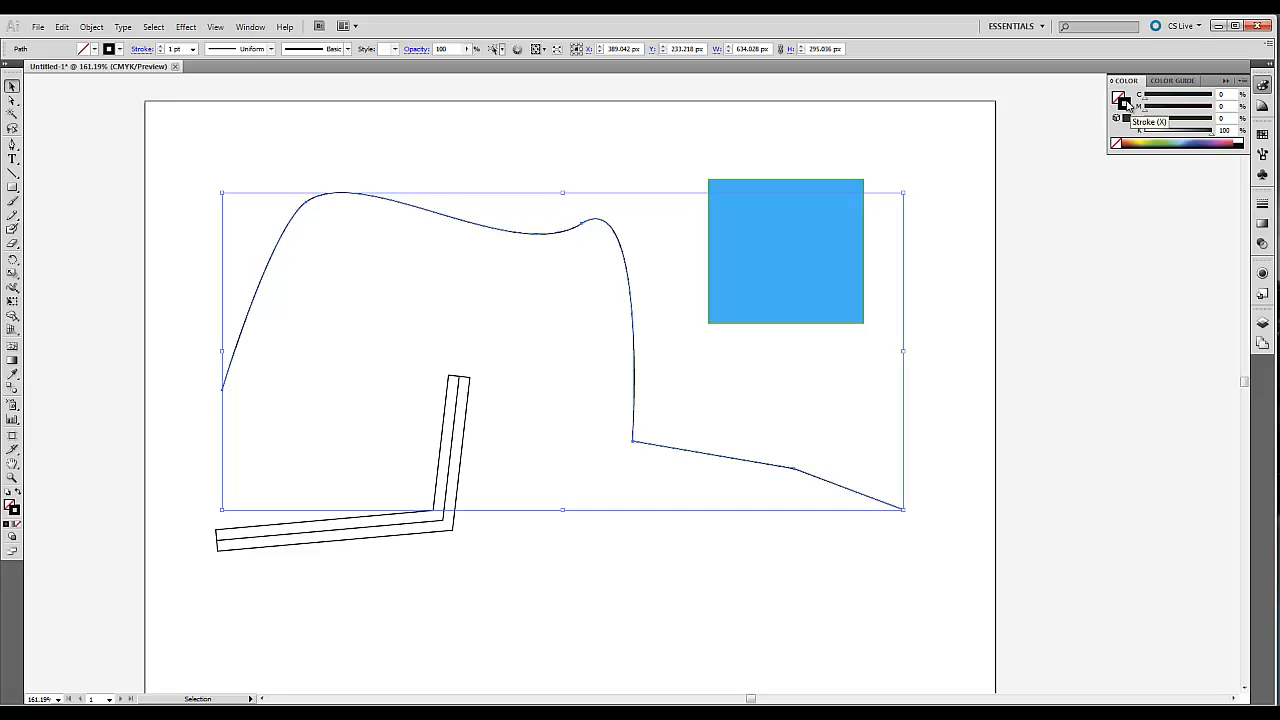
double_click(1124, 104)
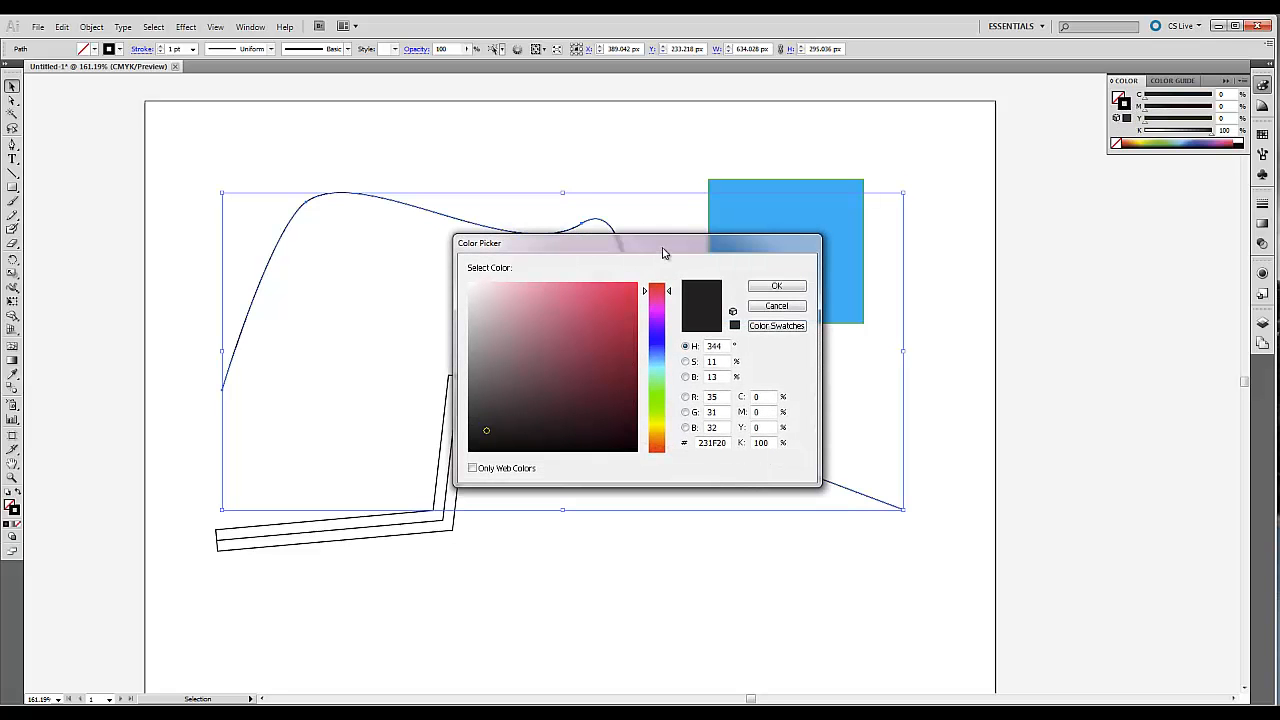
left_click_drag(666, 251, 1030, 237)
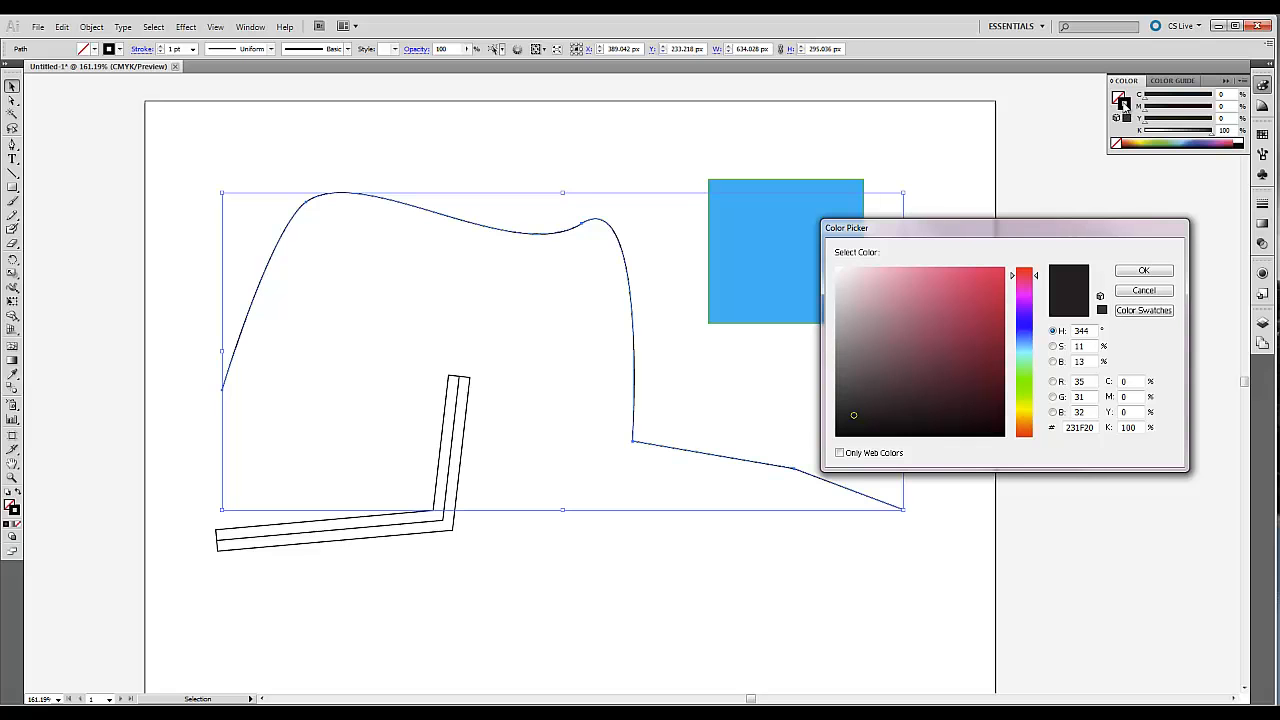
left_click_drag(925, 306, 1004, 268)
left_click(994, 329)
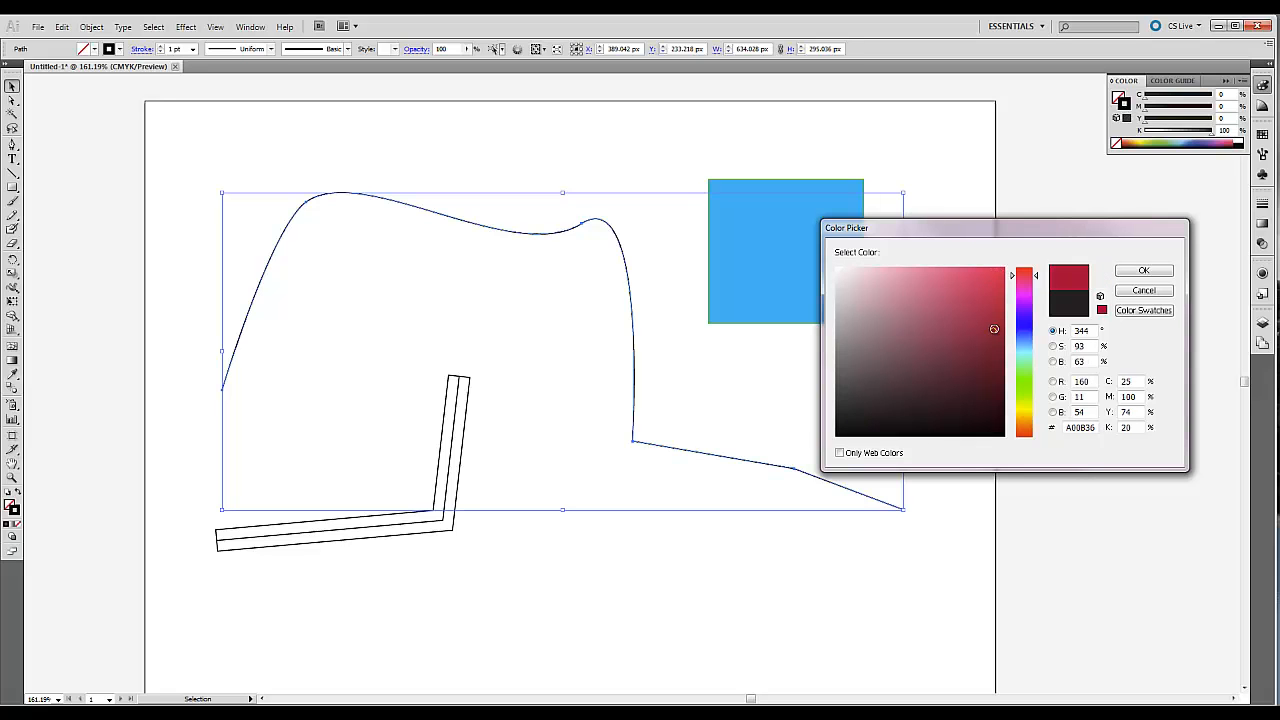
left_click(1143, 270)
left_click(600, 209)
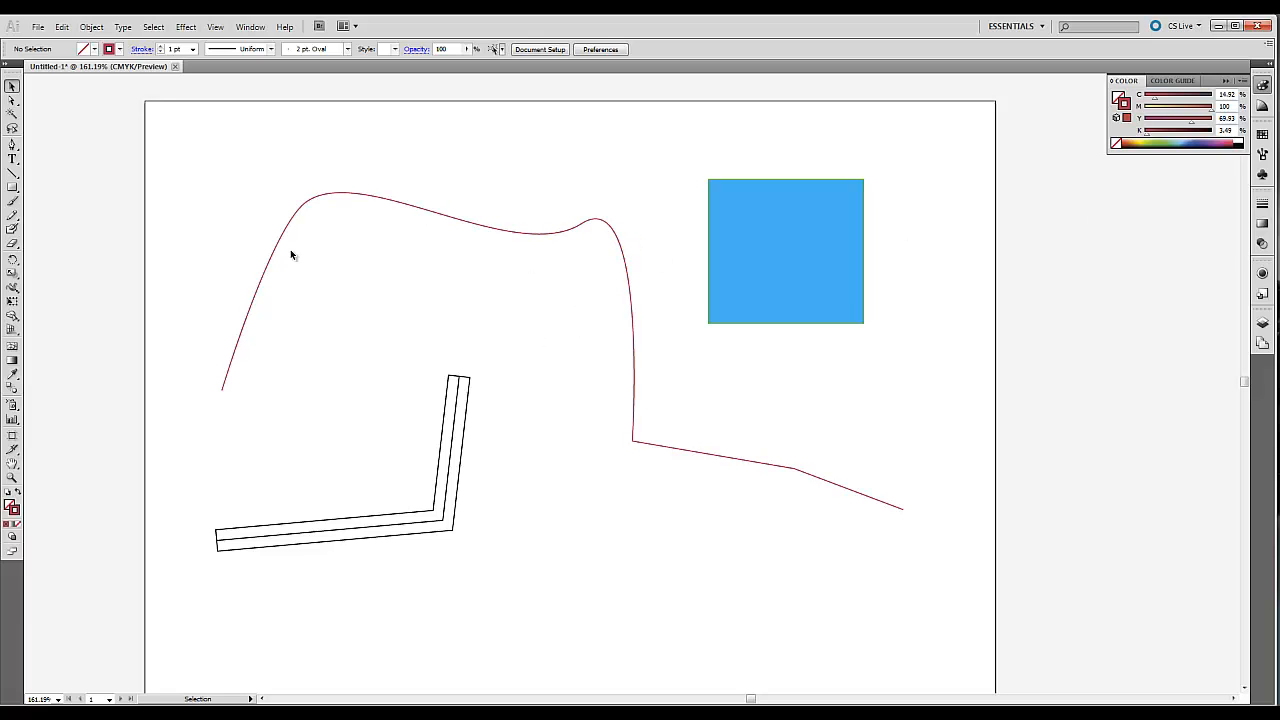
Try stroke weights of 6 pt and 3 pt on the red curved path.
left_click(548, 233)
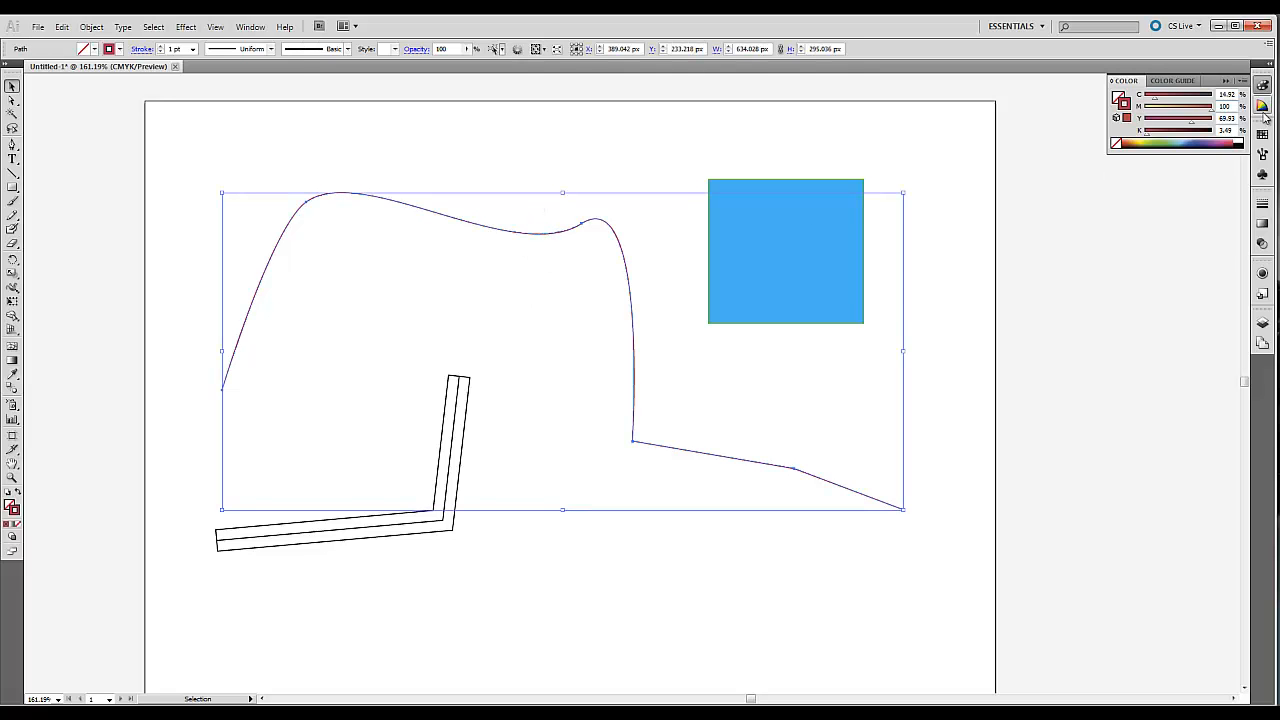
left_click(1263, 205)
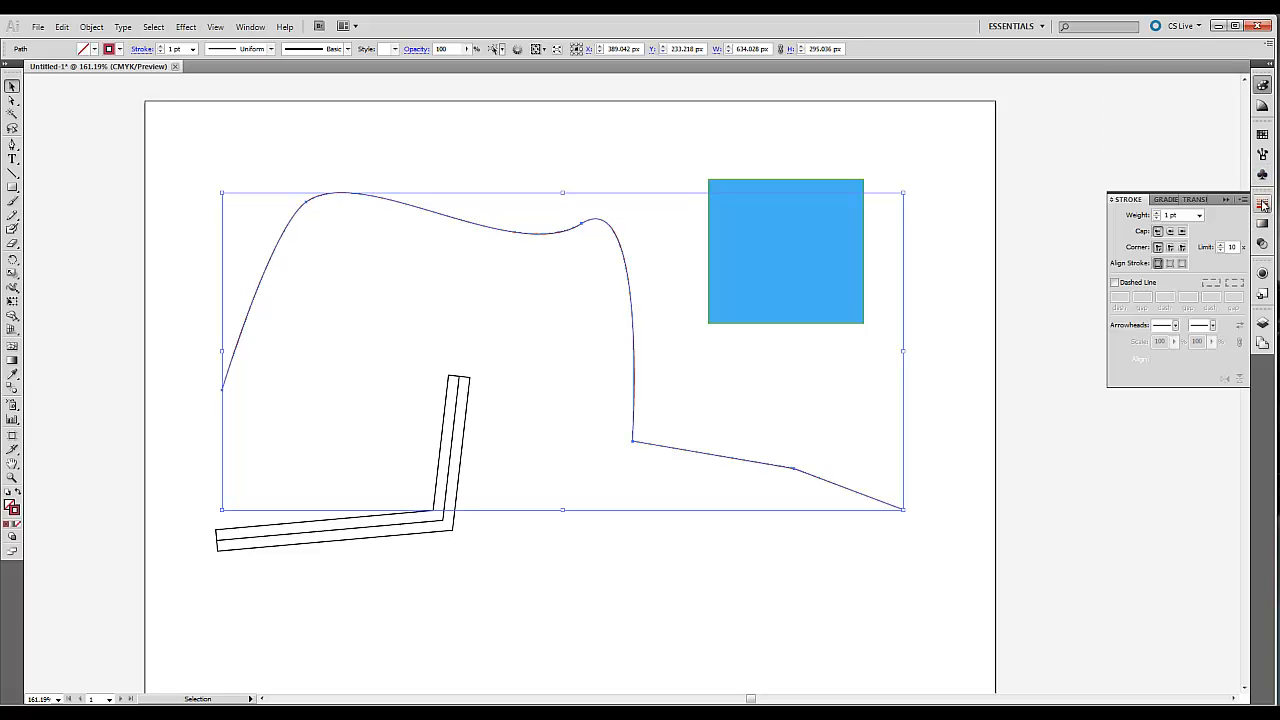
left_click(1200, 218)
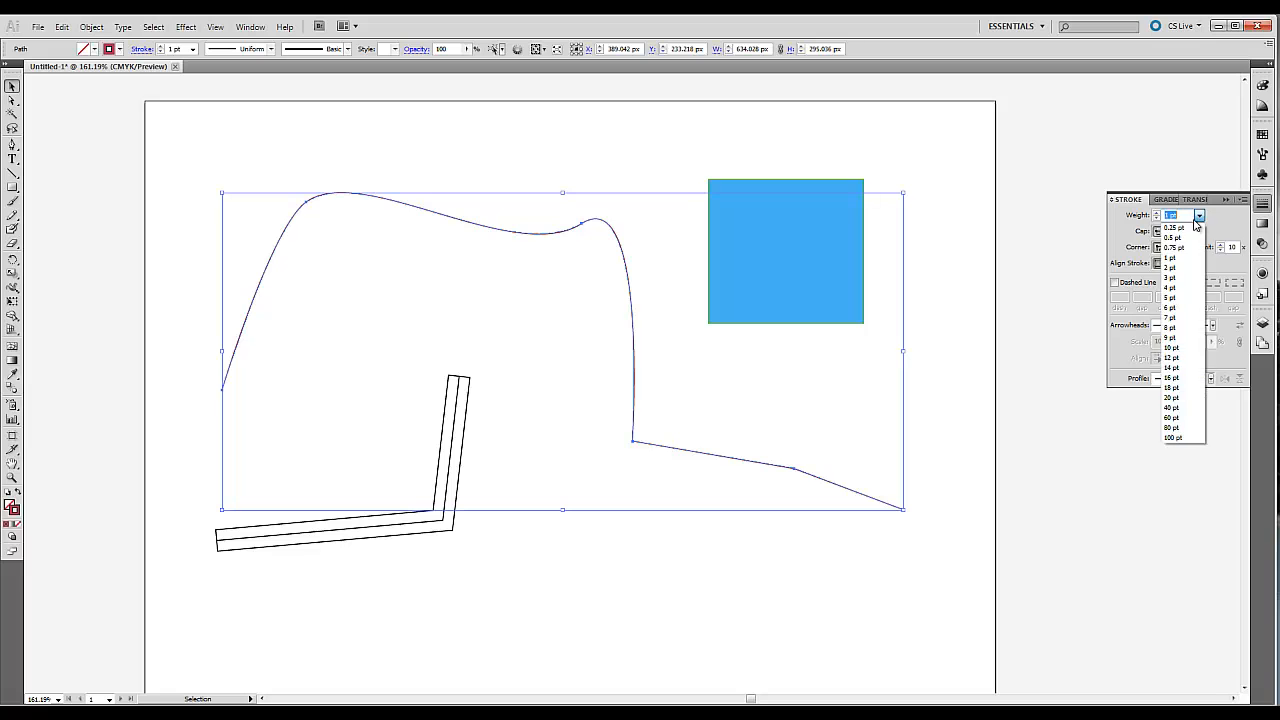
left_click(1175, 307)
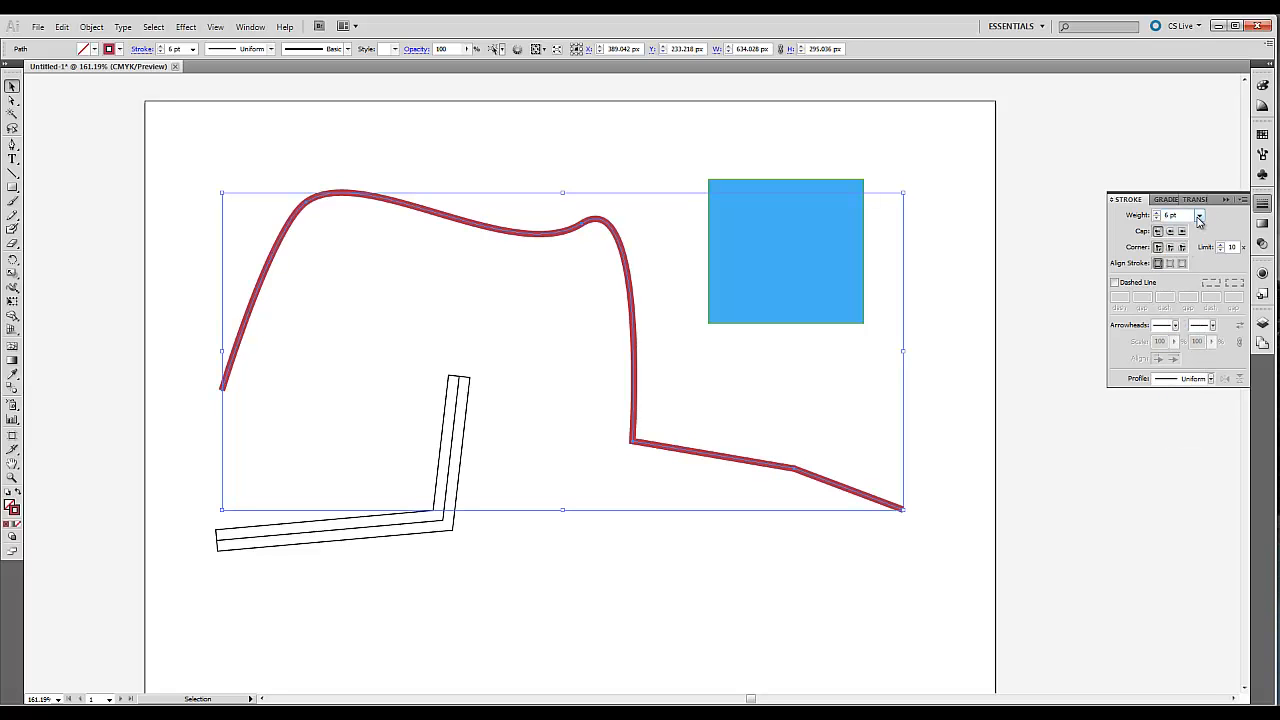
left_click(1200, 218)
left_click(1178, 270)
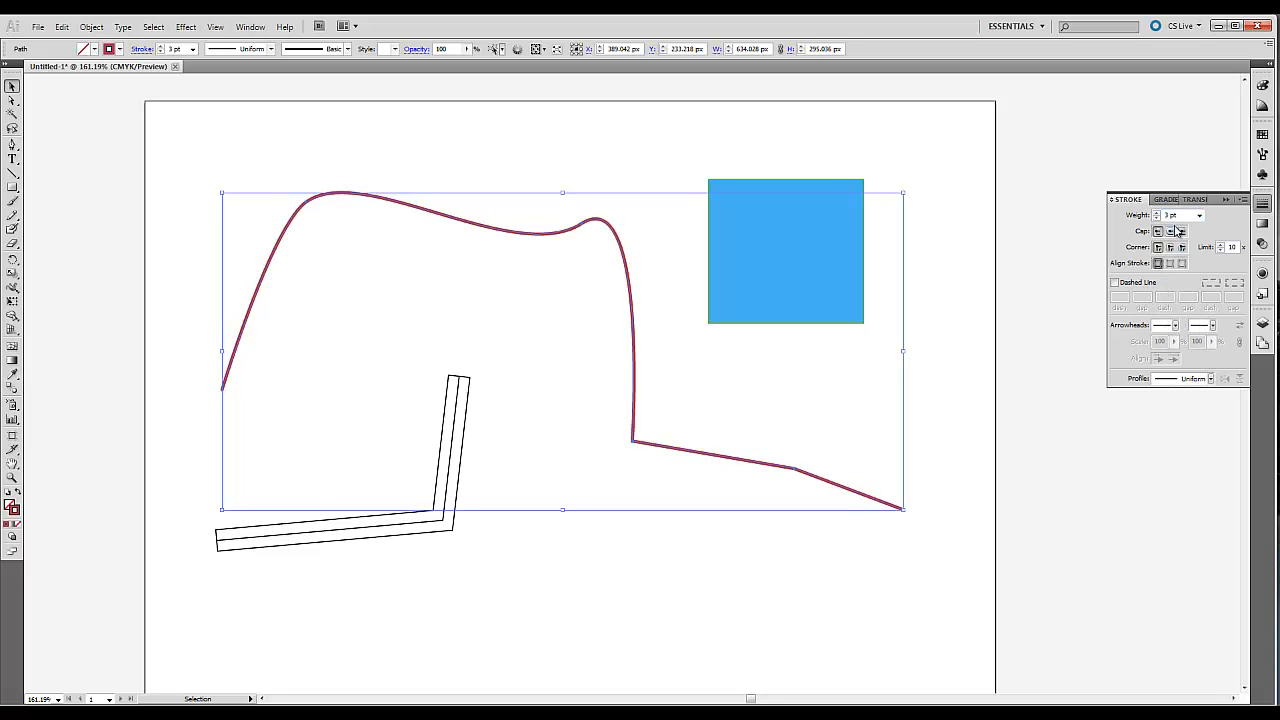
Set a custom stroke weight of 0.125 pt on the red curved path and deselect it.
left_click(1200, 218)
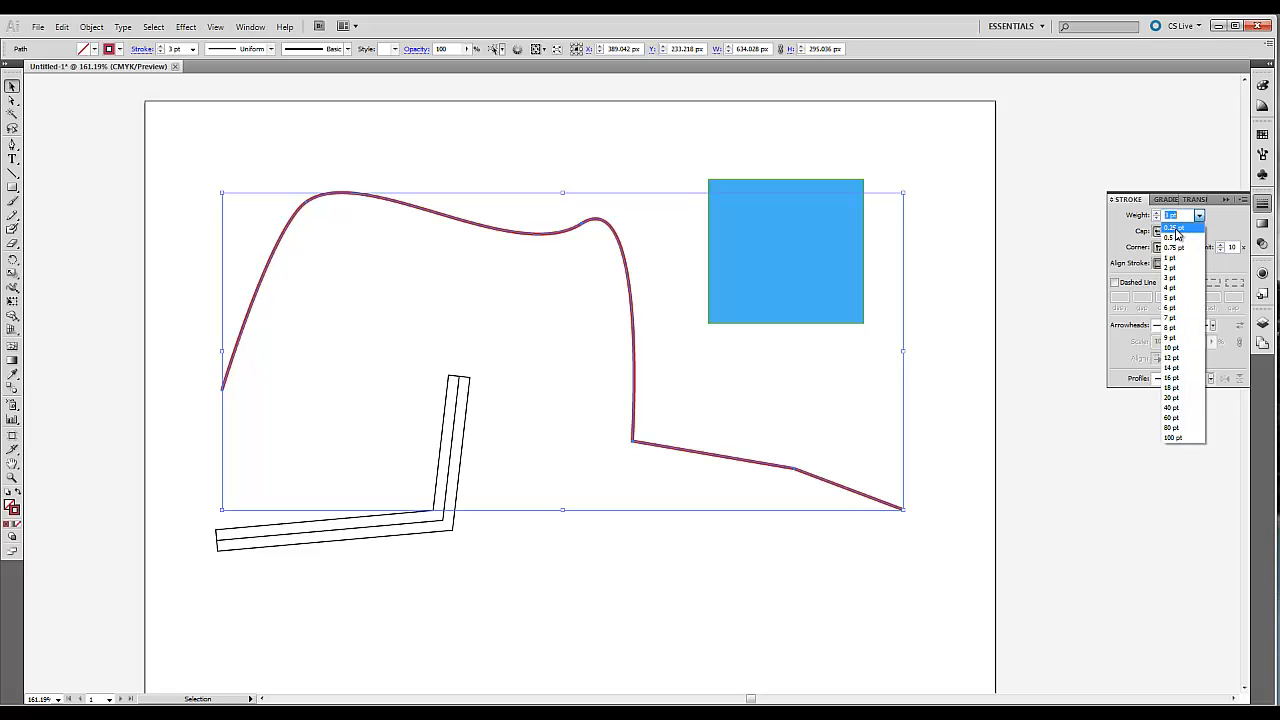
left_click(1179, 215)
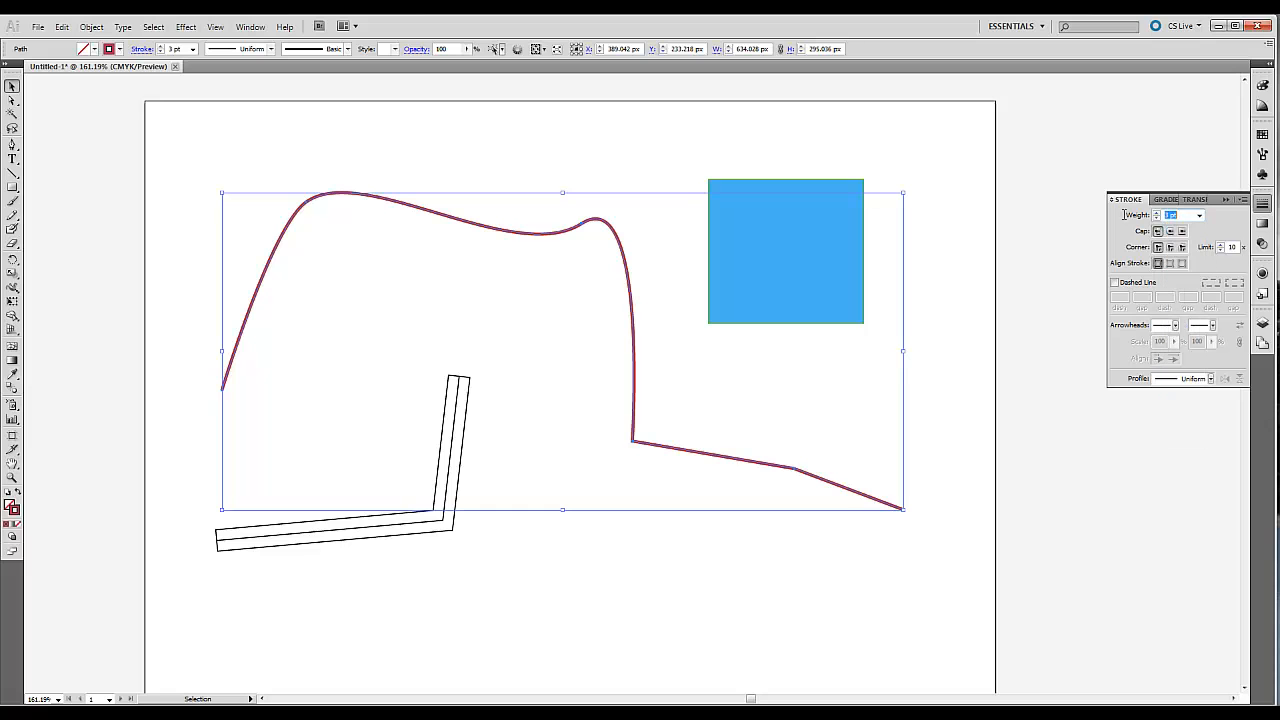
type(".125")
key("Return")
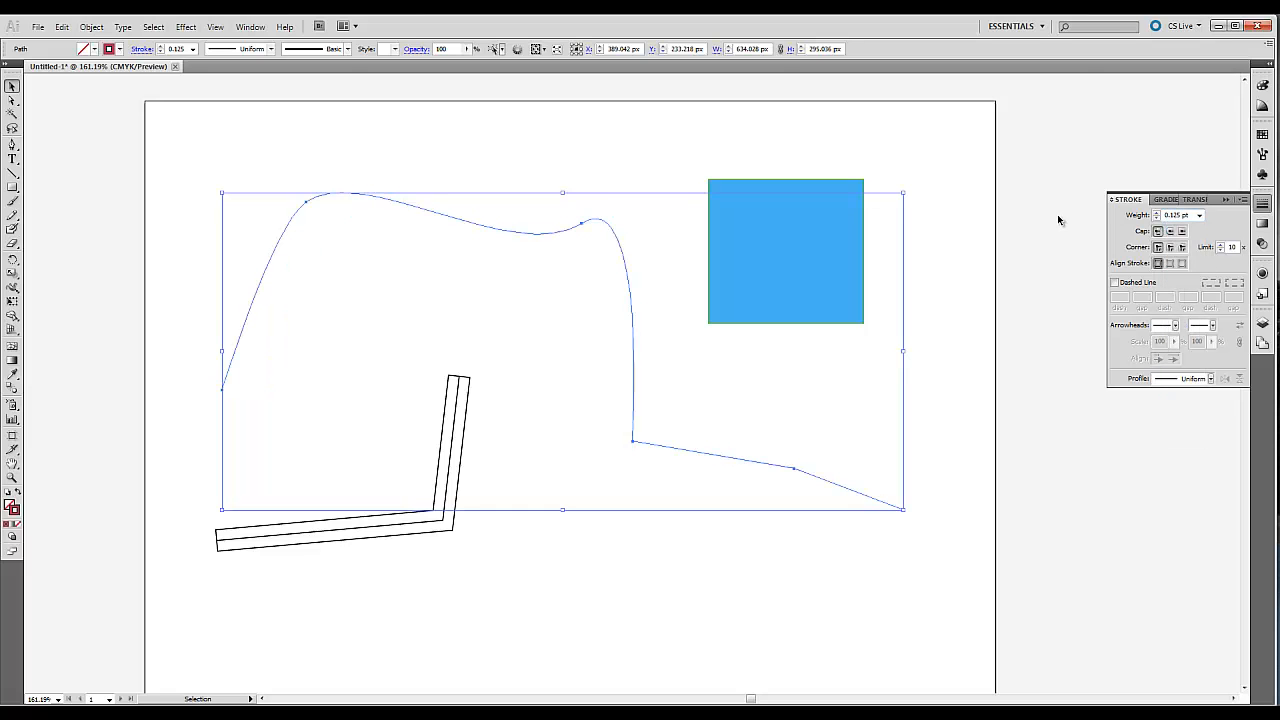
left_click(631, 219)
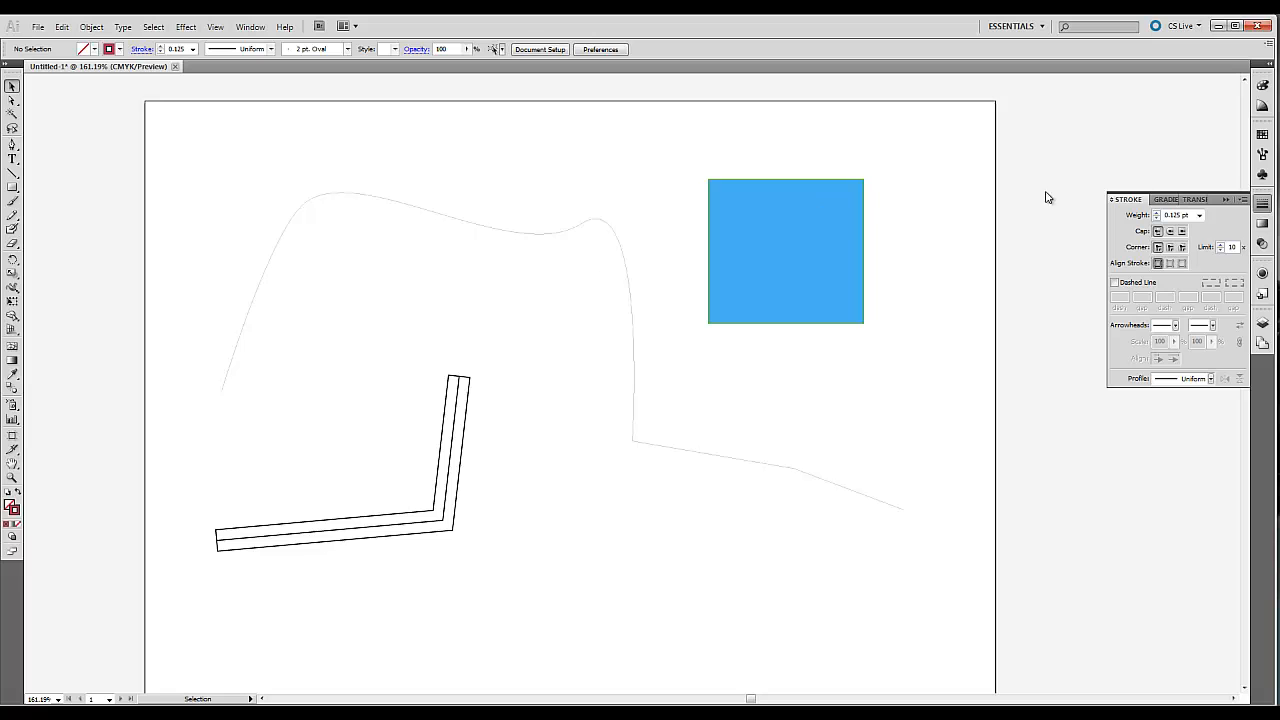
Set the red curved path's stroke weight to 0.25 pt and deselect it.
left_click(1199, 215)
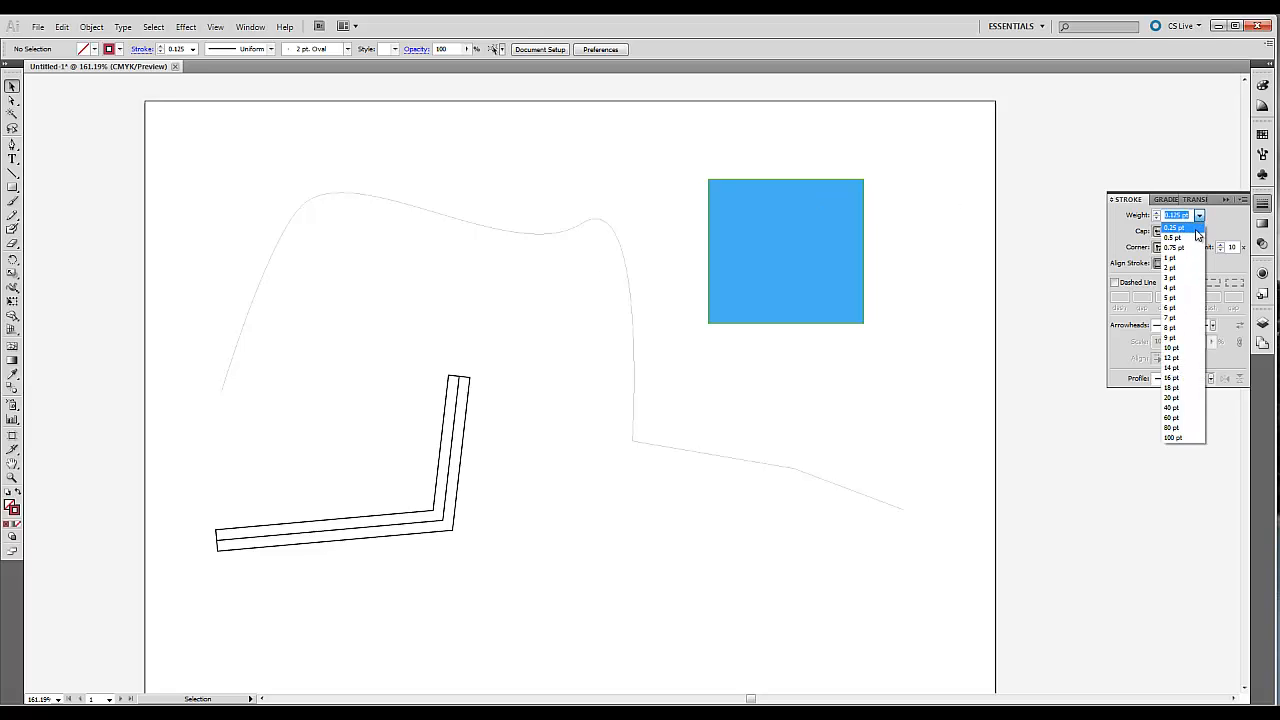
key("Escape")
left_click(584, 222)
left_click(1199, 215)
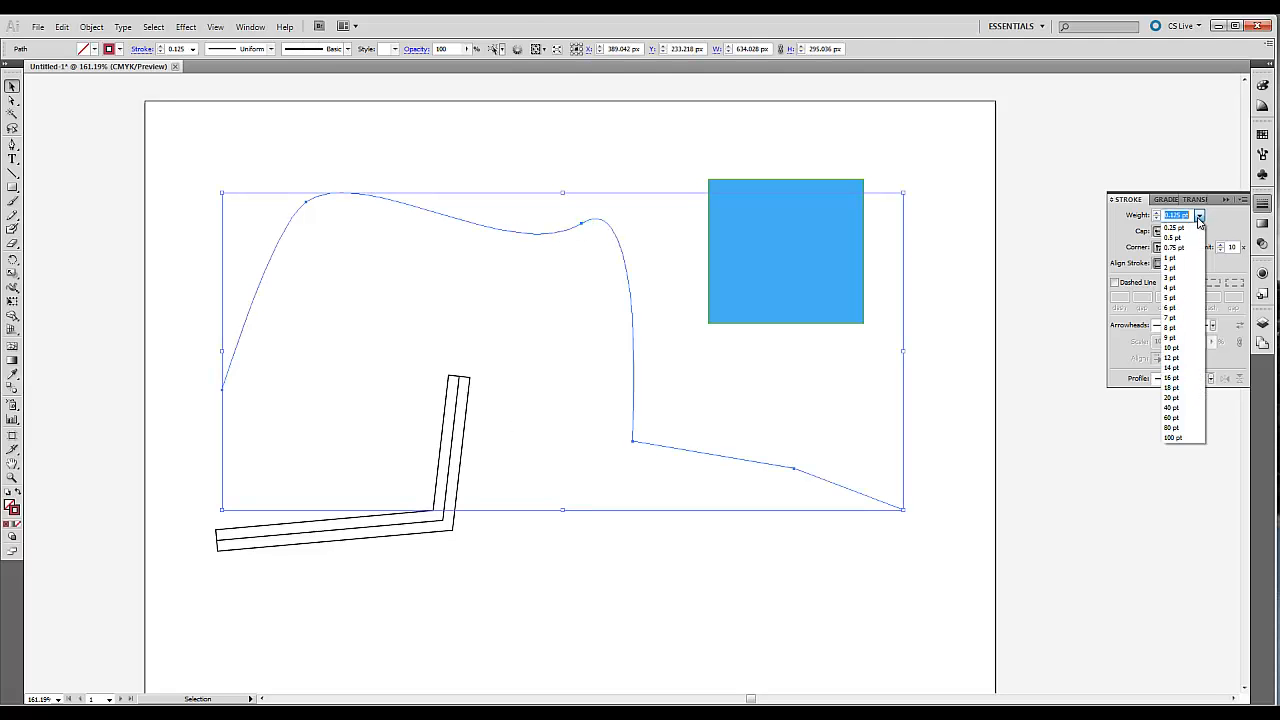
left_click(1178, 232)
left_click(1174, 216)
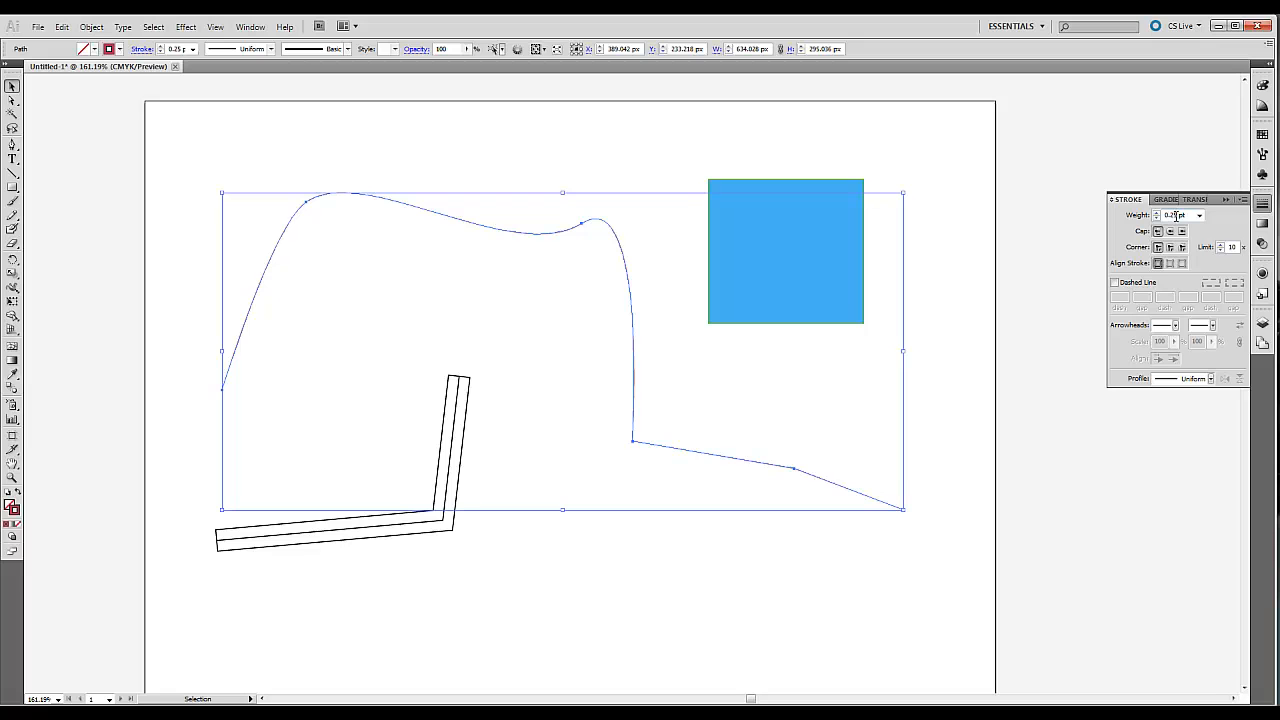
left_click(548, 181)
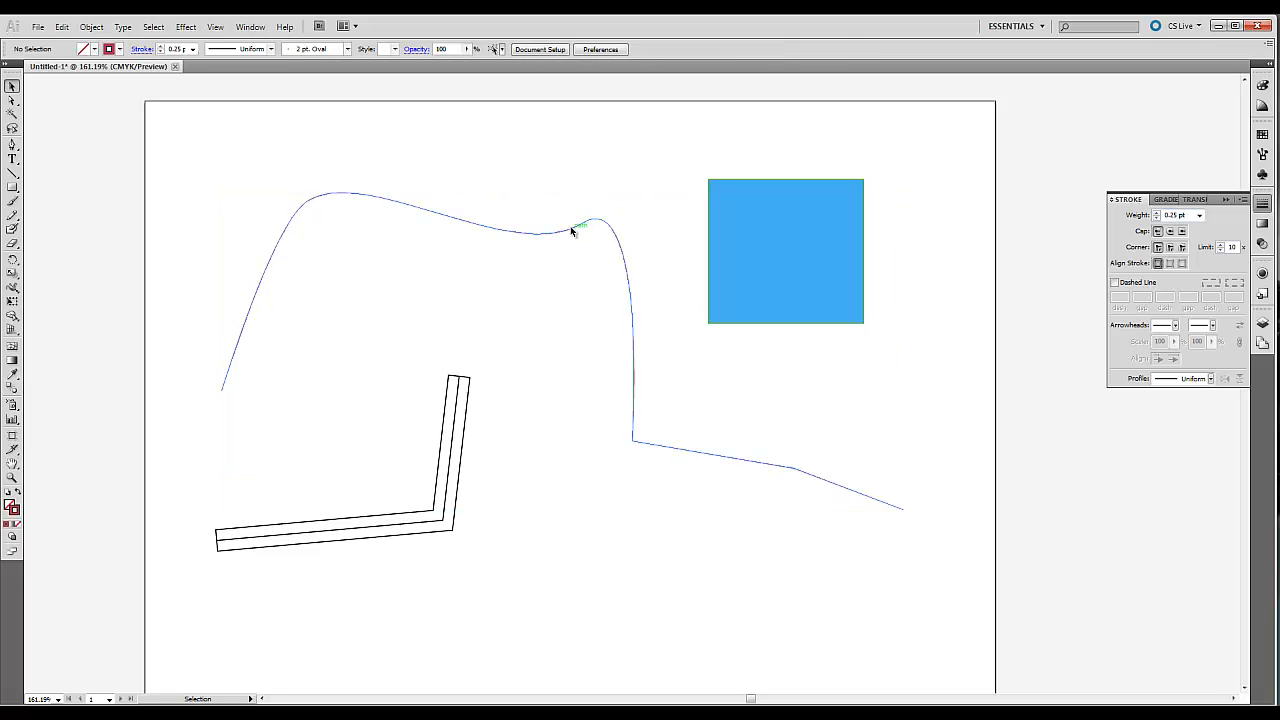
Select the red curved path and set its stroke weight to 3 pt.
left_click(575, 224)
left_click(1199, 215)
left_click(1182, 278)
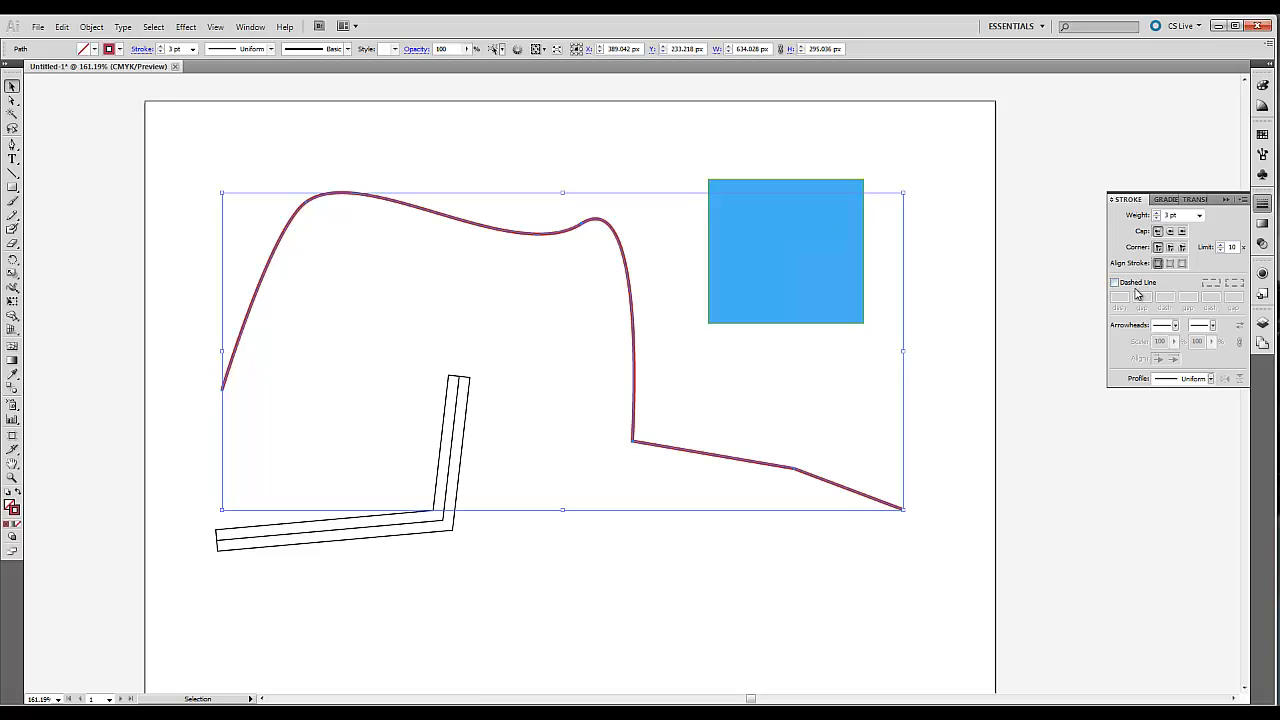
Make the red path's stroke a dashed line with 12 pt dashes and 6 pt gaps, and deselect the path.
left_click(1116, 284)
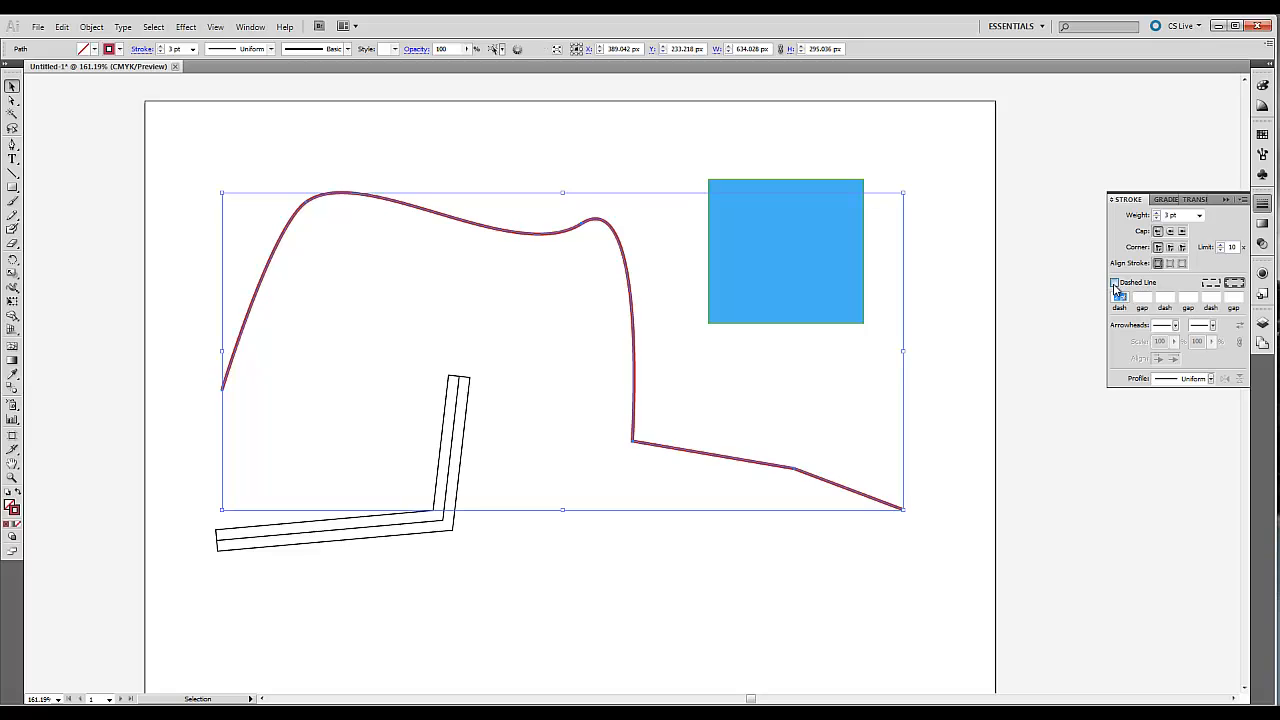
left_click_drag(1121, 300, 1090, 296)
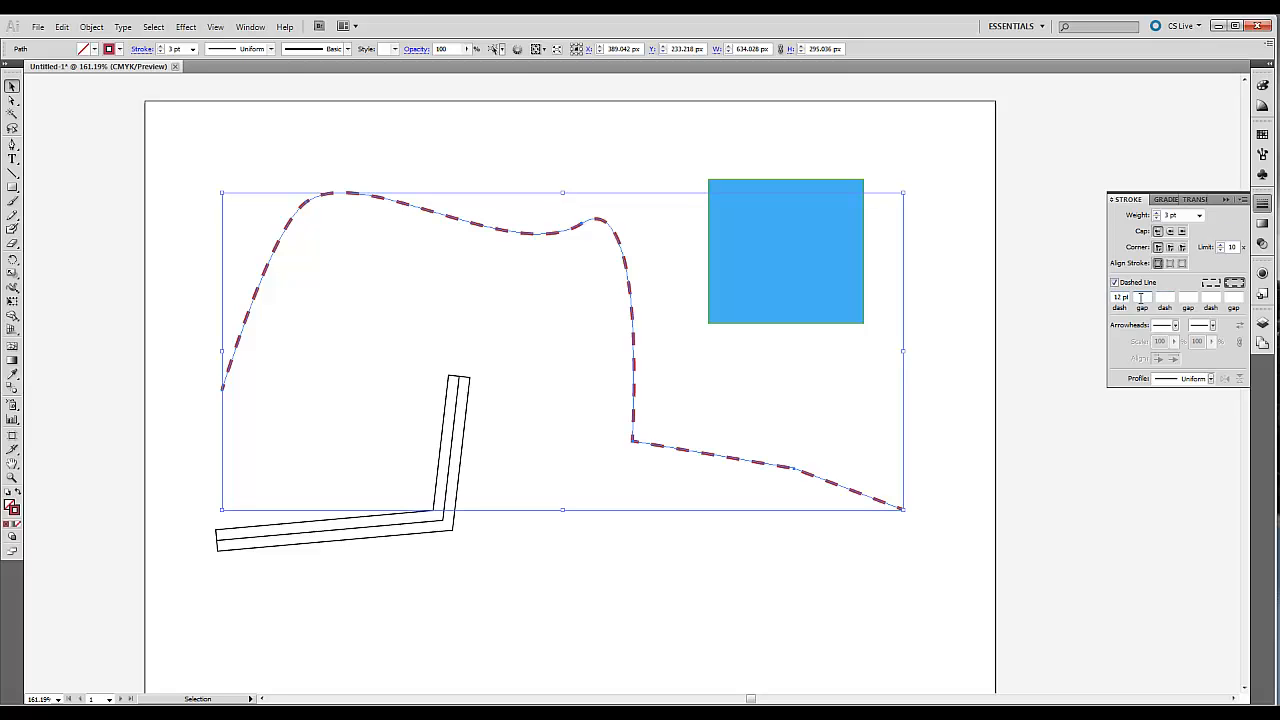
key("Return")
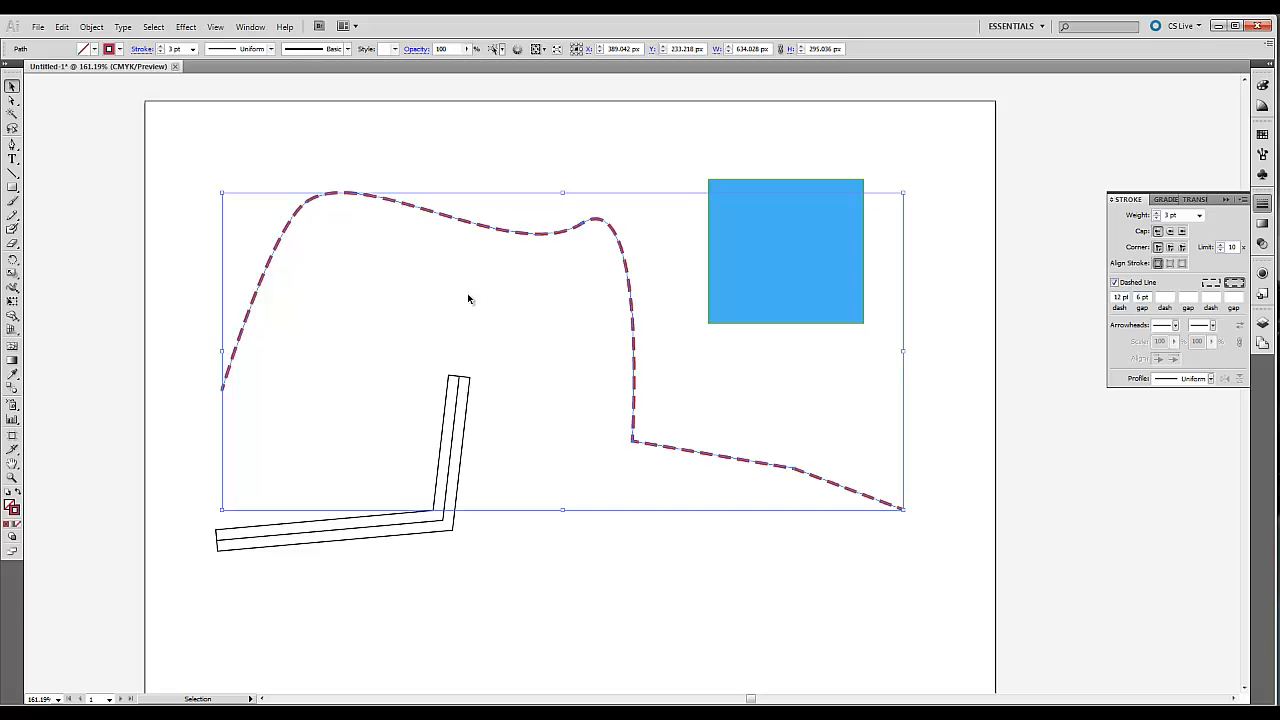
left_click(527, 180)
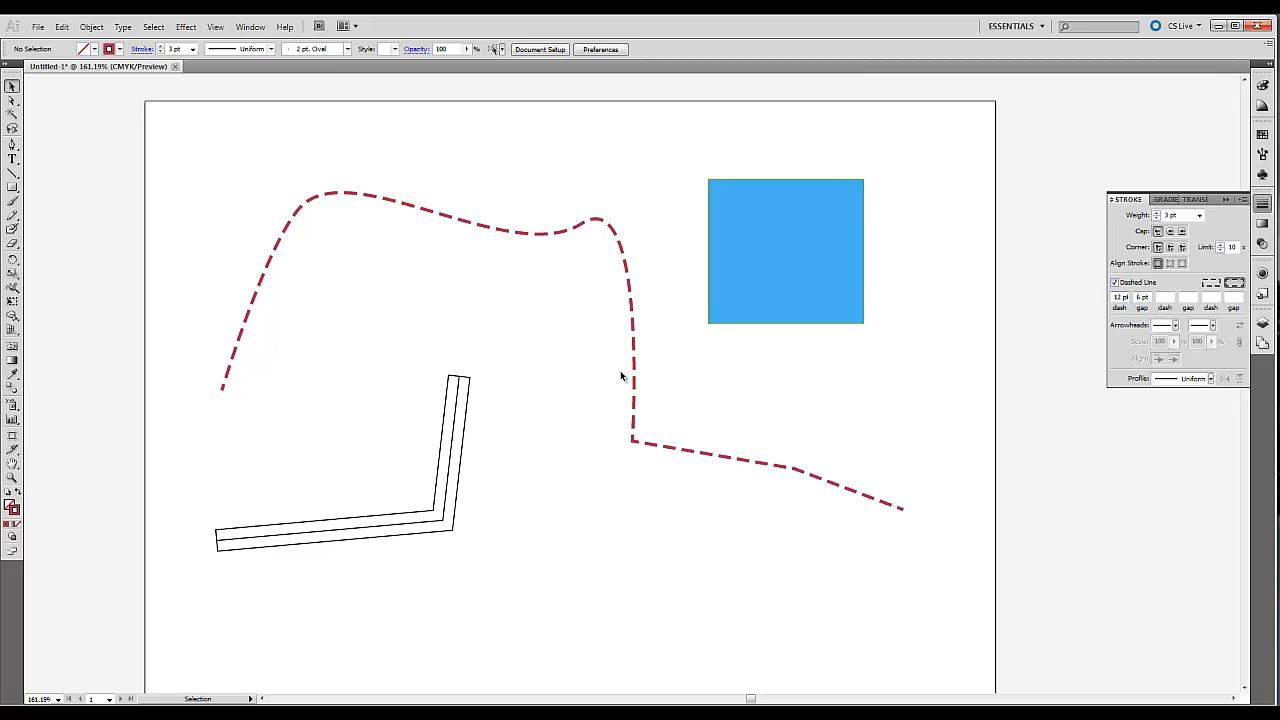
Add the Arrow 9 arrowhead to the start of the dashed red path, scaled to 50%, and deselect the path.
left_click(631, 297)
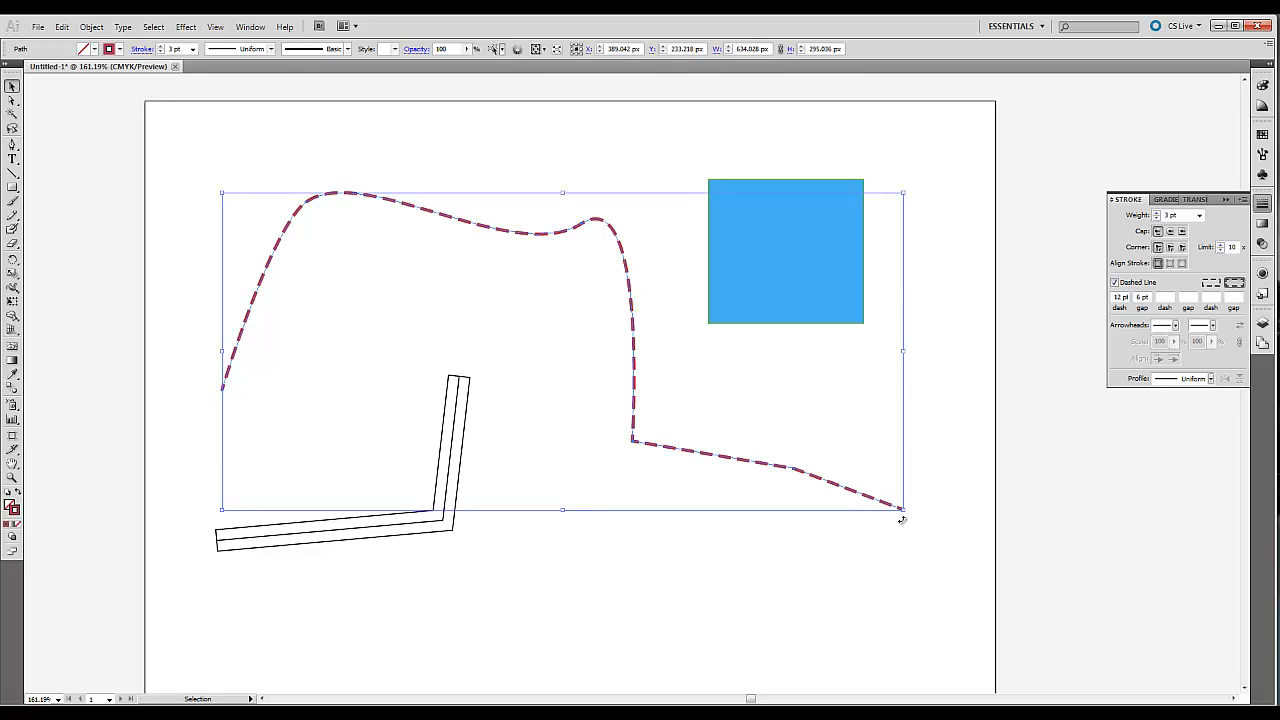
left_click(1175, 328)
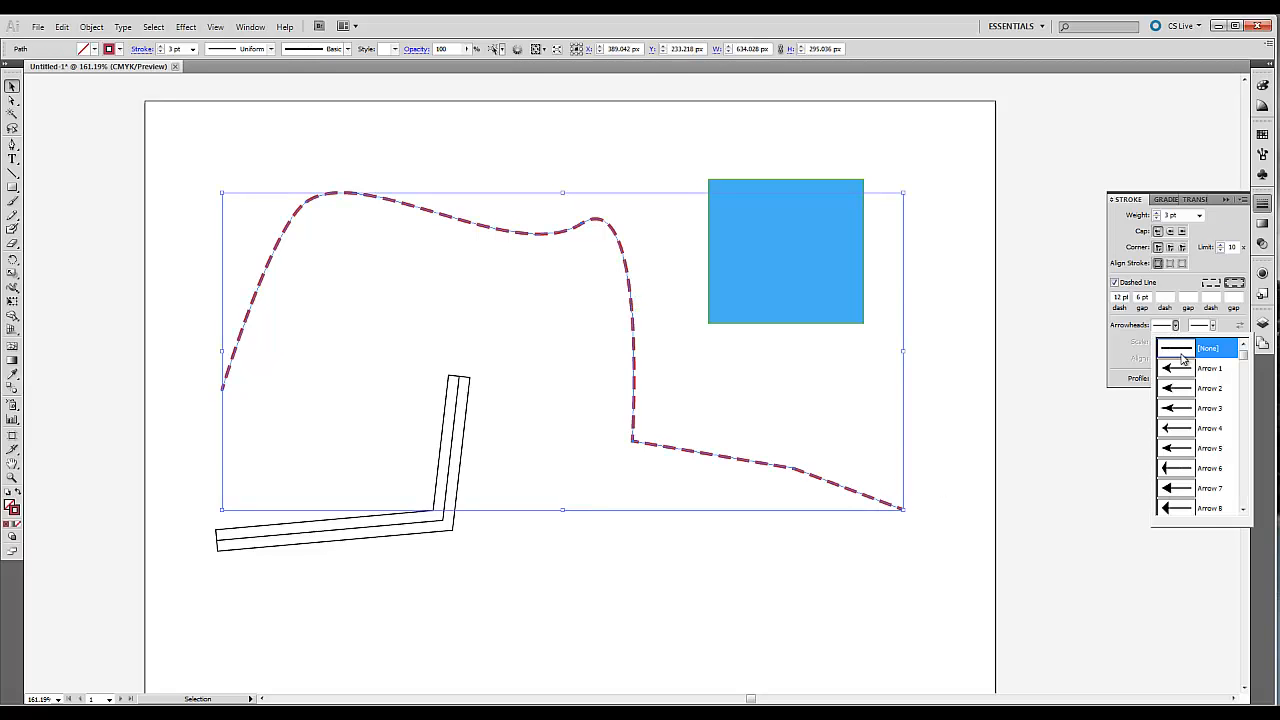
left_click(1245, 474)
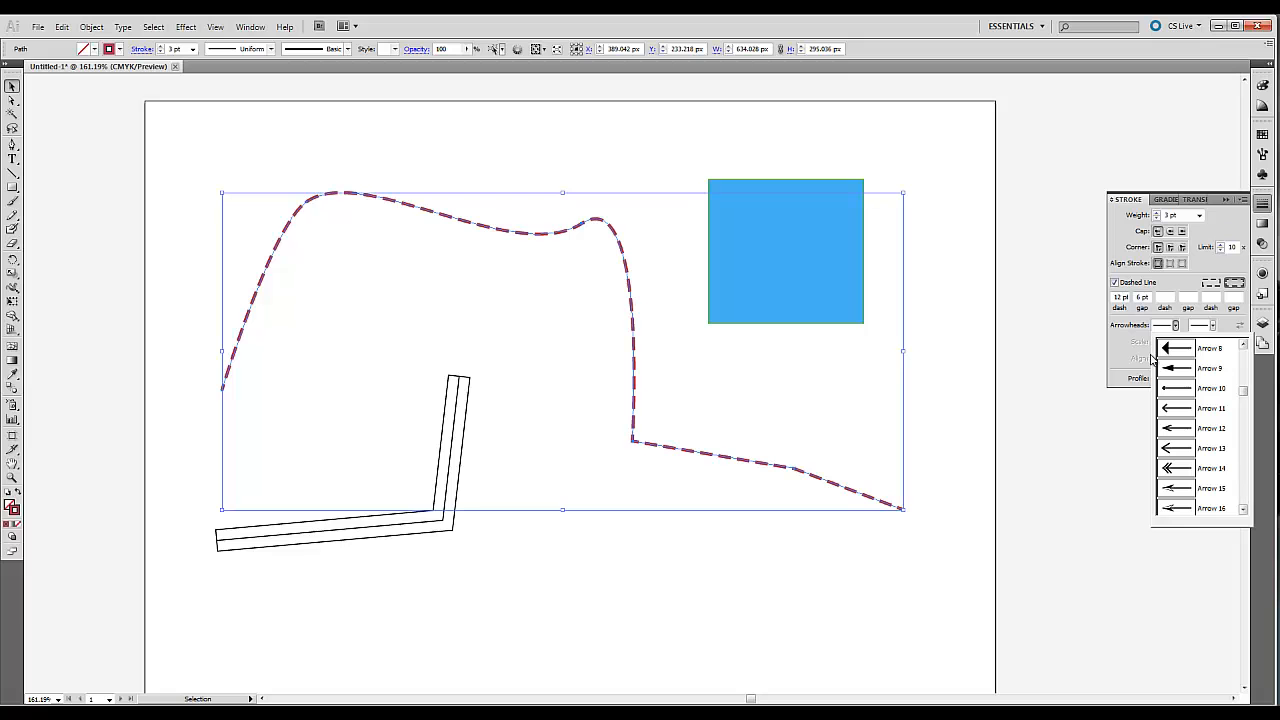
left_click(1180, 368)
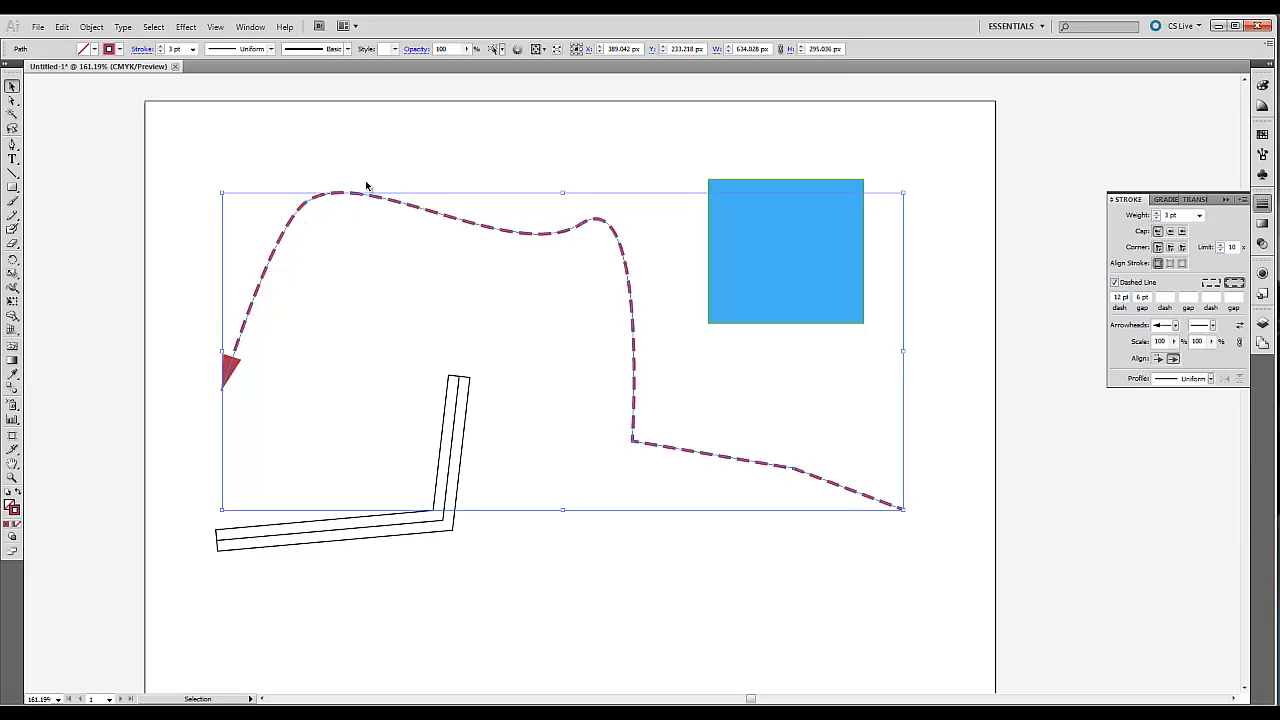
left_click_drag(1166, 342, 1110, 348)
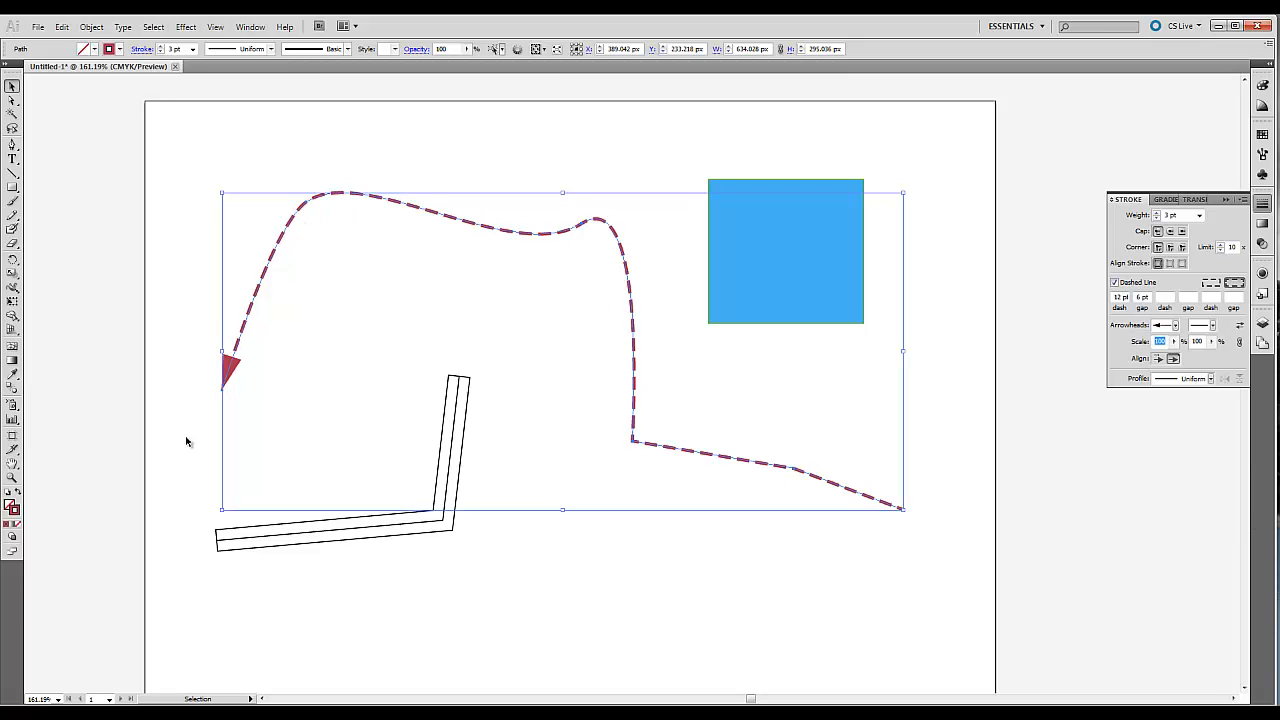
type("50")
left_click(624, 168)
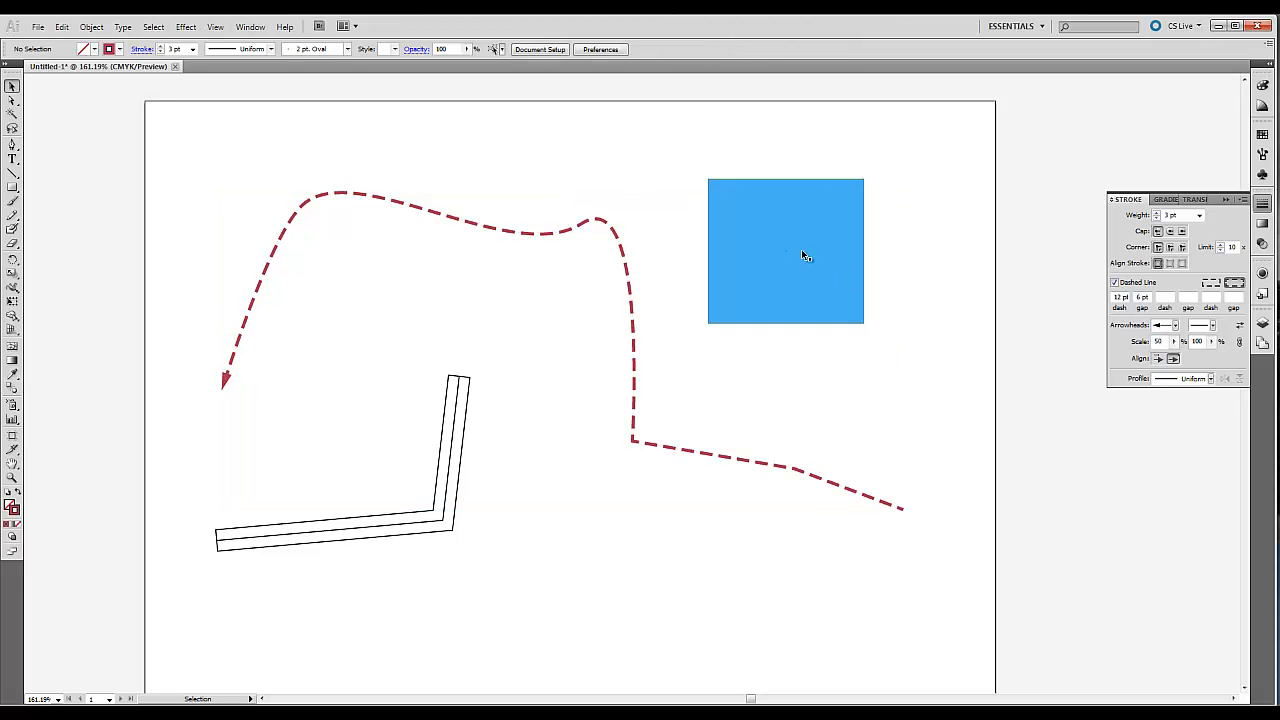
Set the rectangle's fill to violet-blue (C 78.82, M 69.41, Y 0, K 0) and its opacity to 37%.
left_click(806, 256)
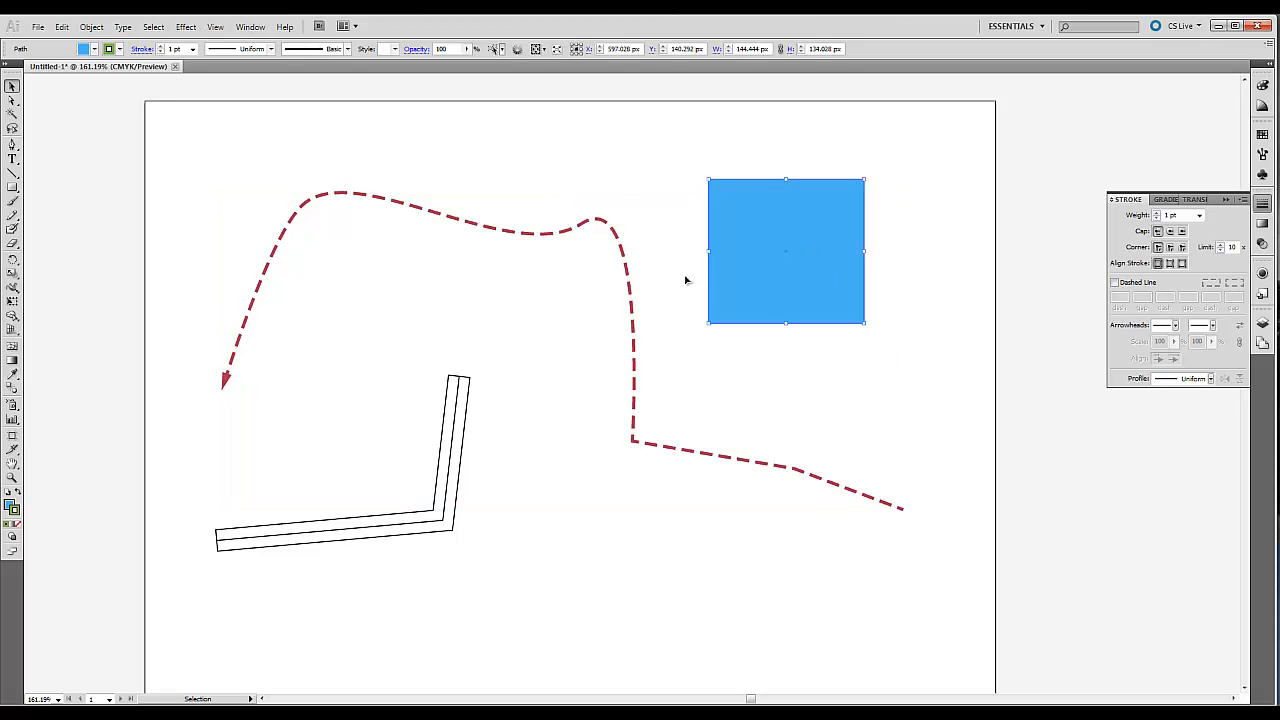
left_click(1263, 87)
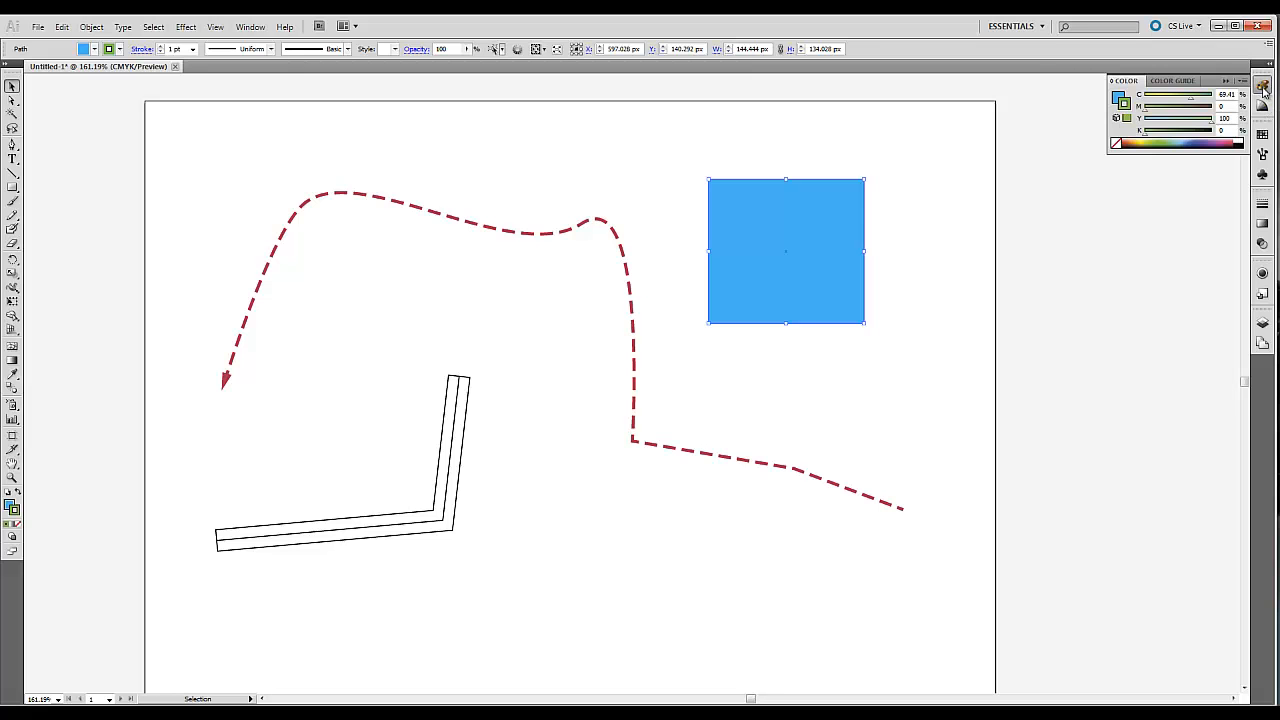
left_click(1119, 98)
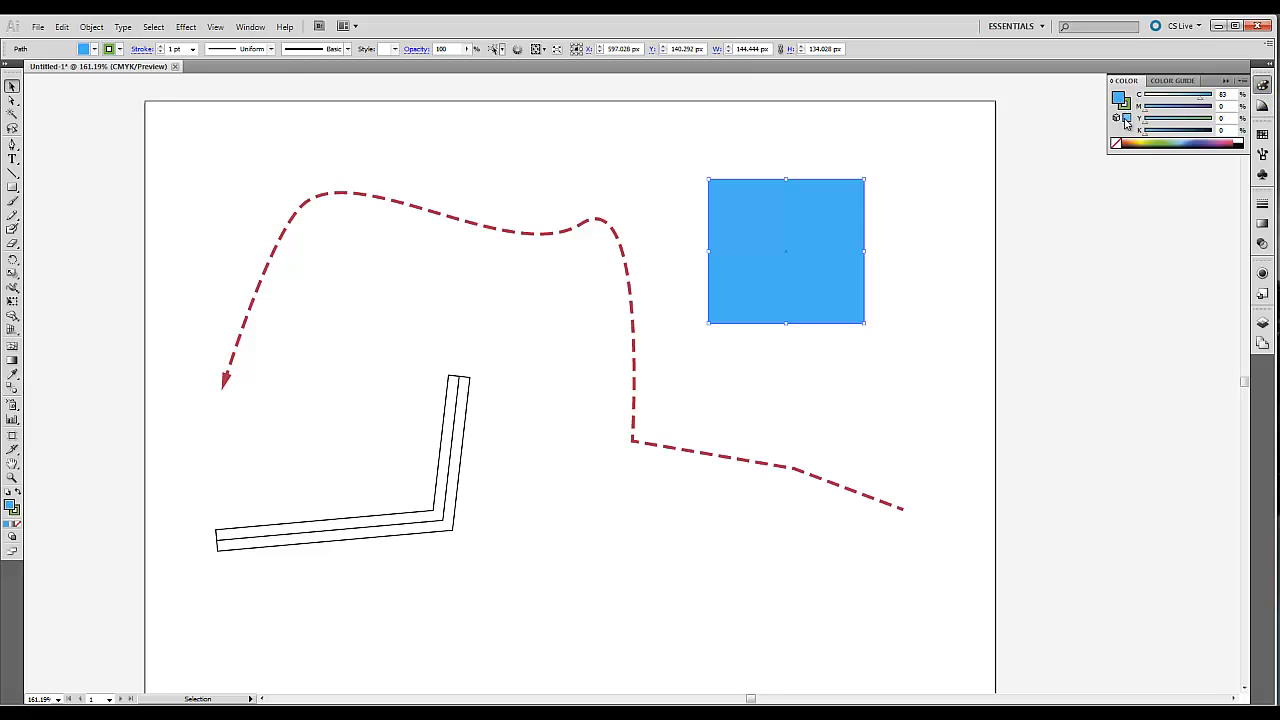
left_click(1183, 141)
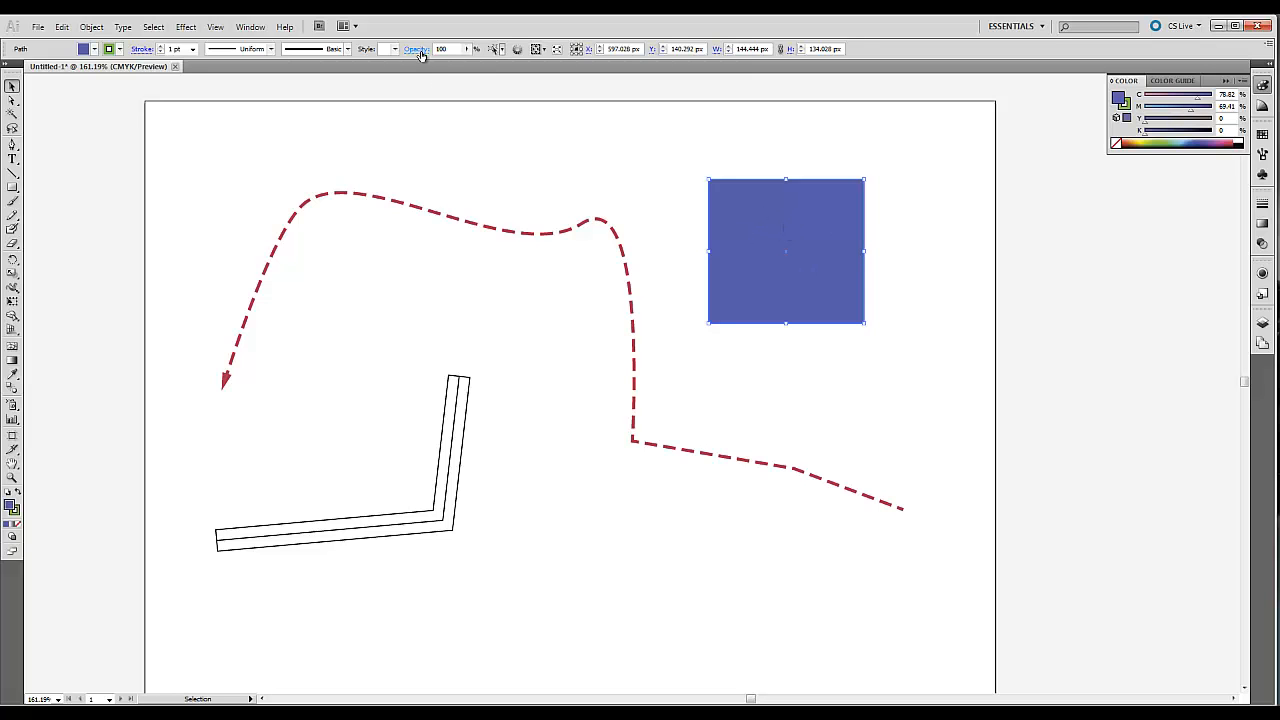
left_click(465, 49)
left_click_drag(464, 62, 423, 68)
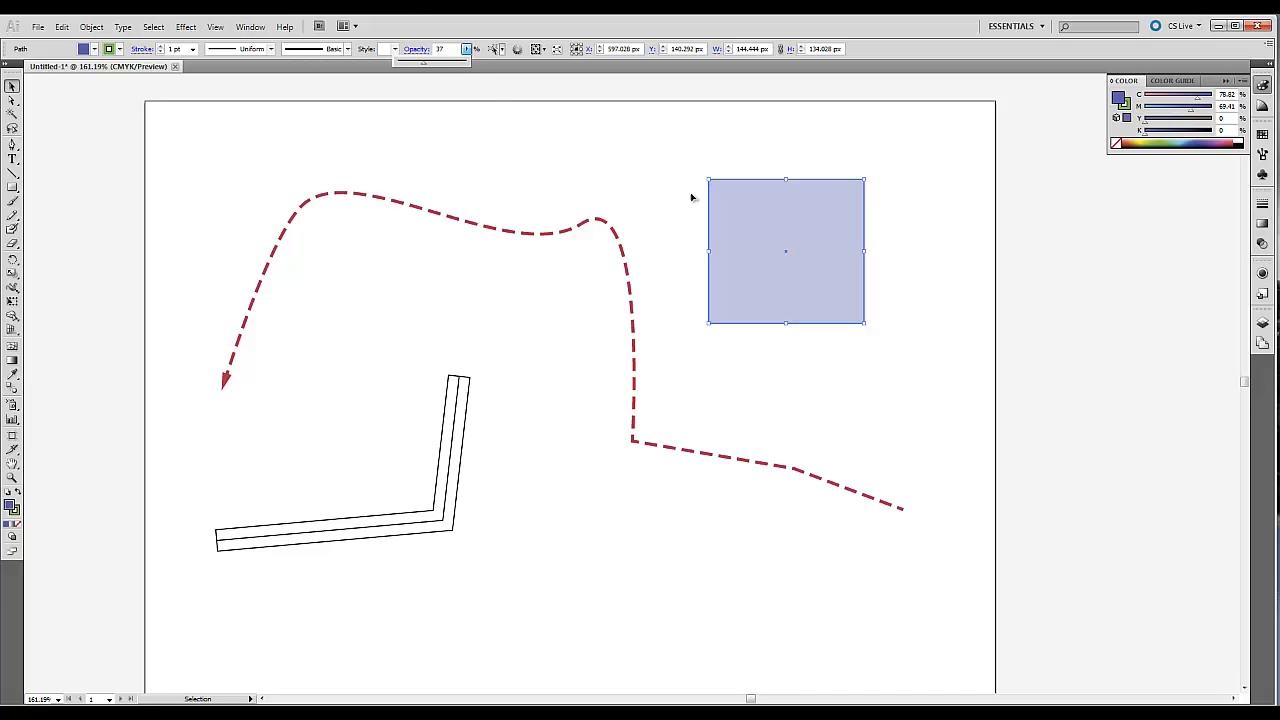
Move the translucent violet-blue rectangle over the small hump of the dashed red path, centred at about X 439 px, Y 153 px.
left_click(779, 130)
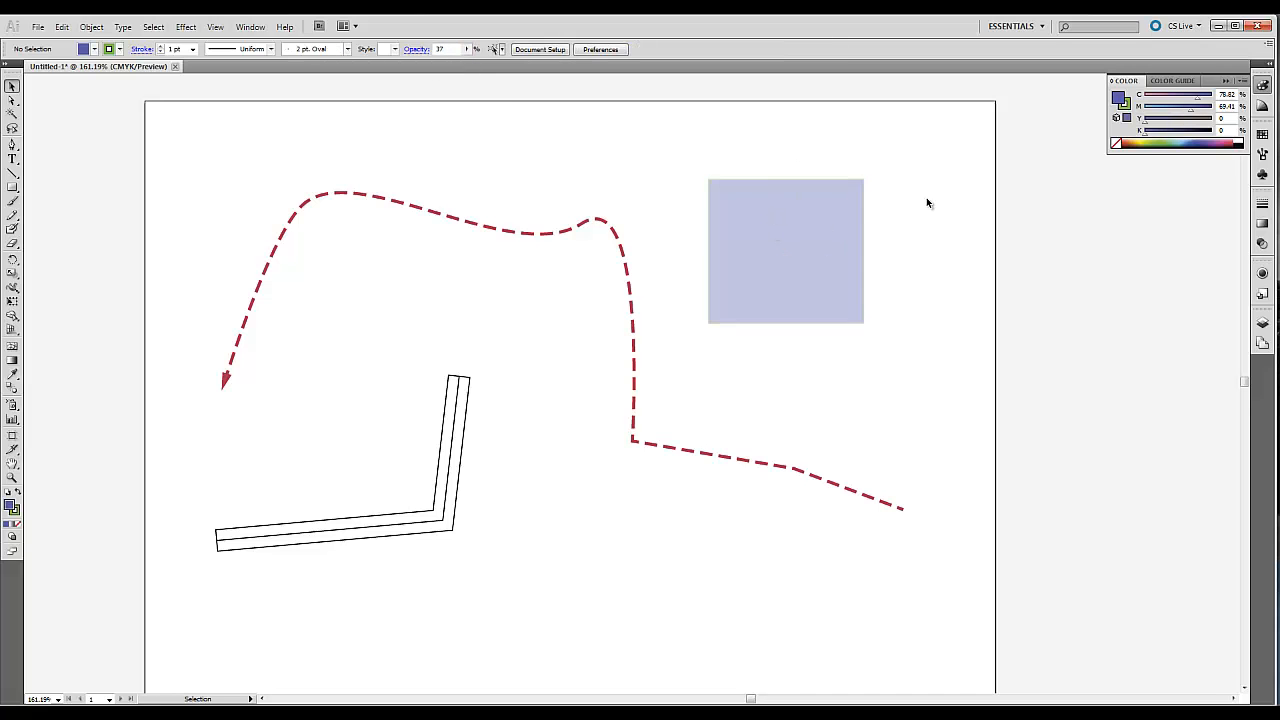
left_click_drag(778, 220, 609, 234)
left_click(757, 242)
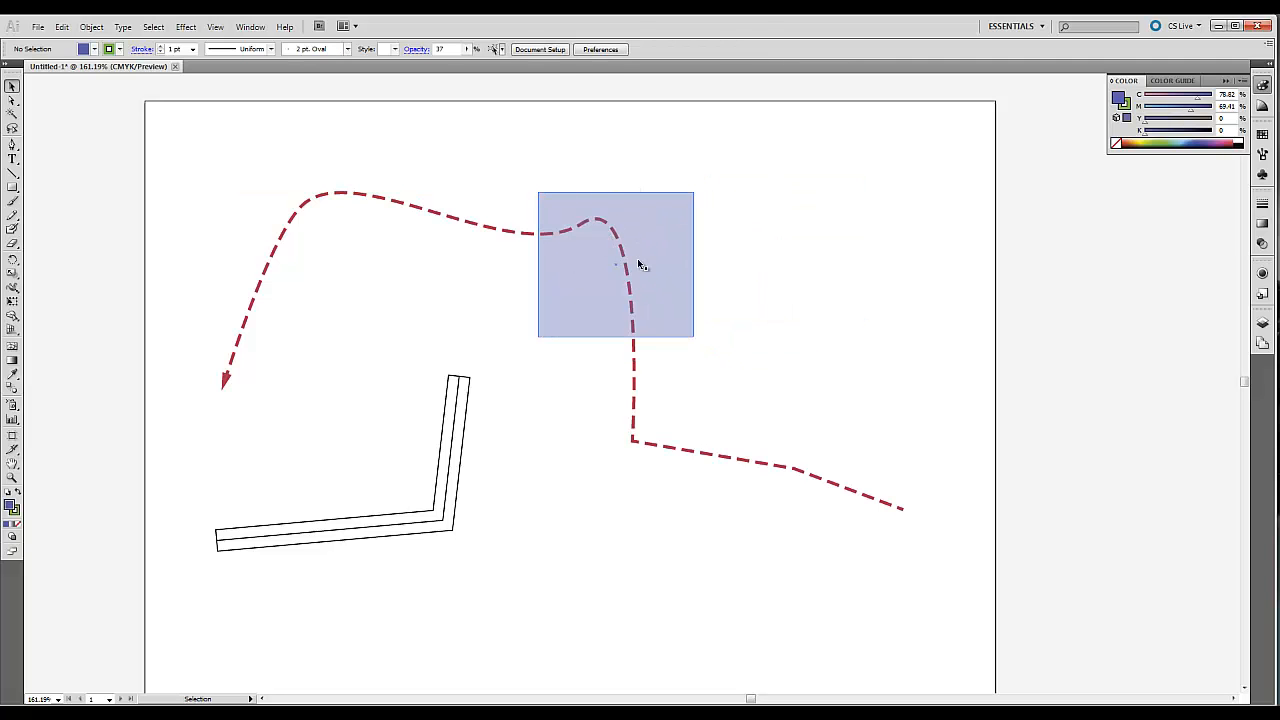
left_click(656, 214)
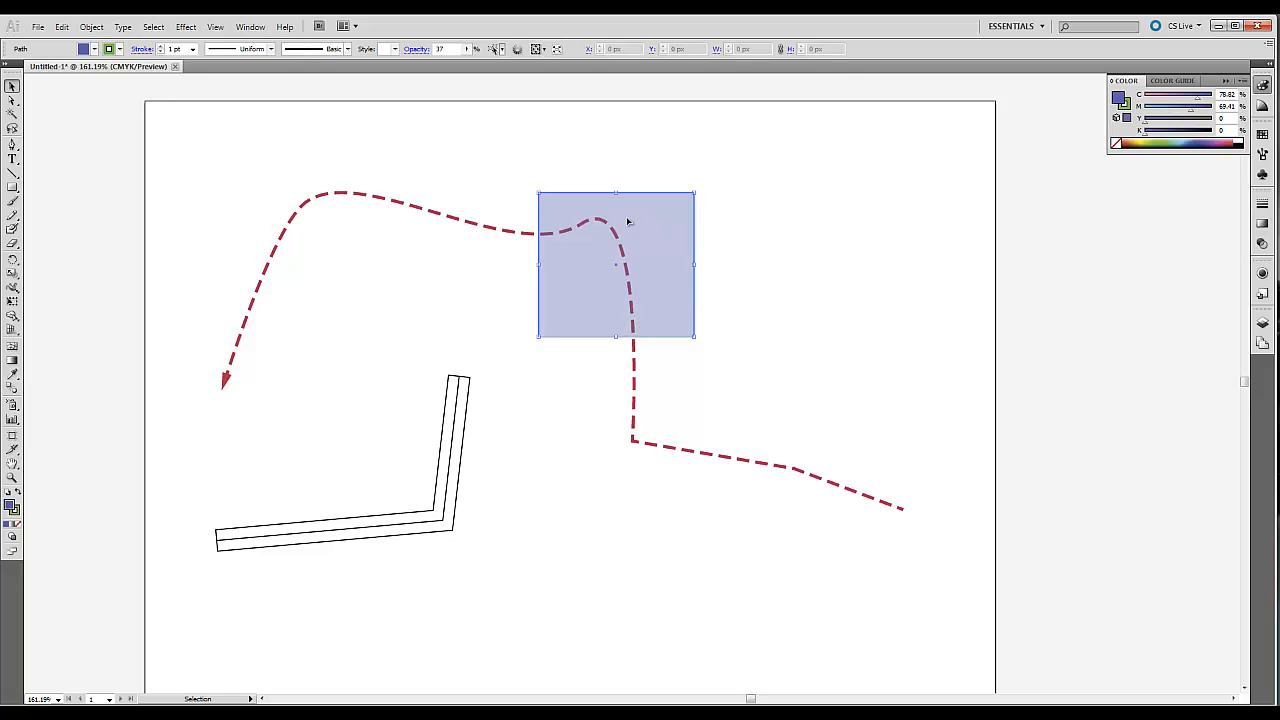
Bring the dashed red path to the front, above the translucent rectangle, and clear the selection.
left_click(534, 232)
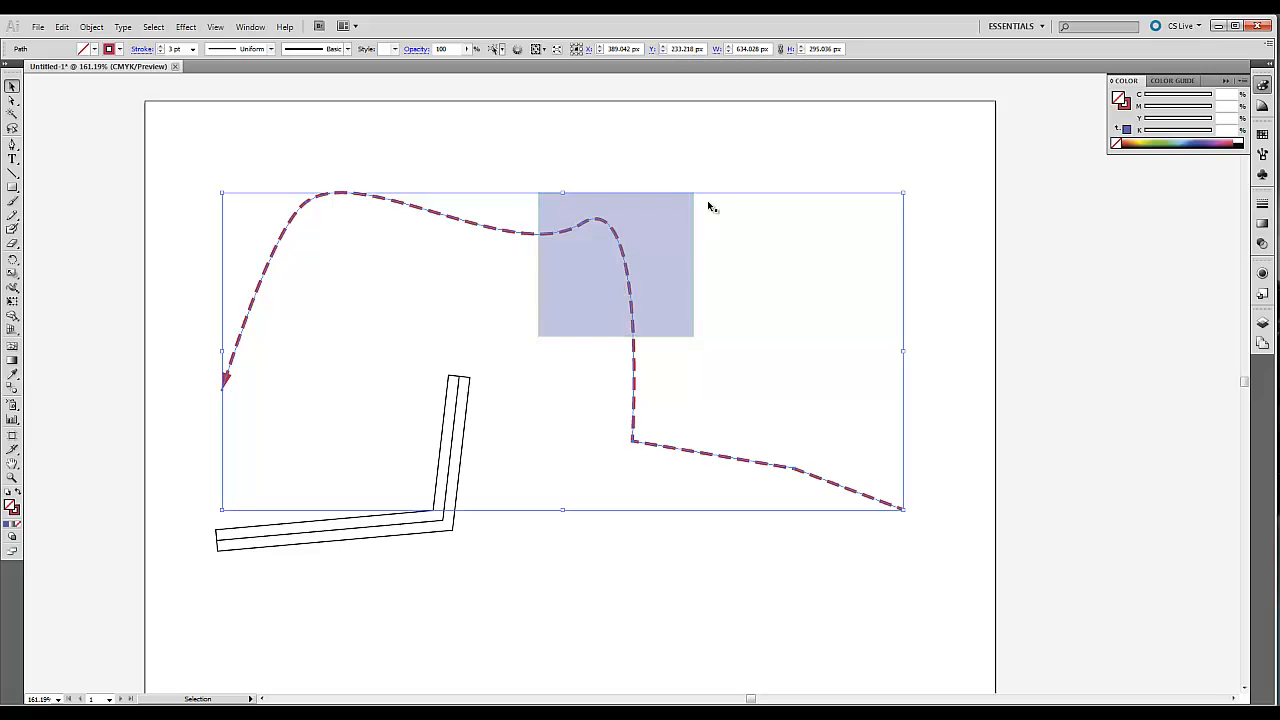
left_click(91, 26)
mouse_move(108, 62)
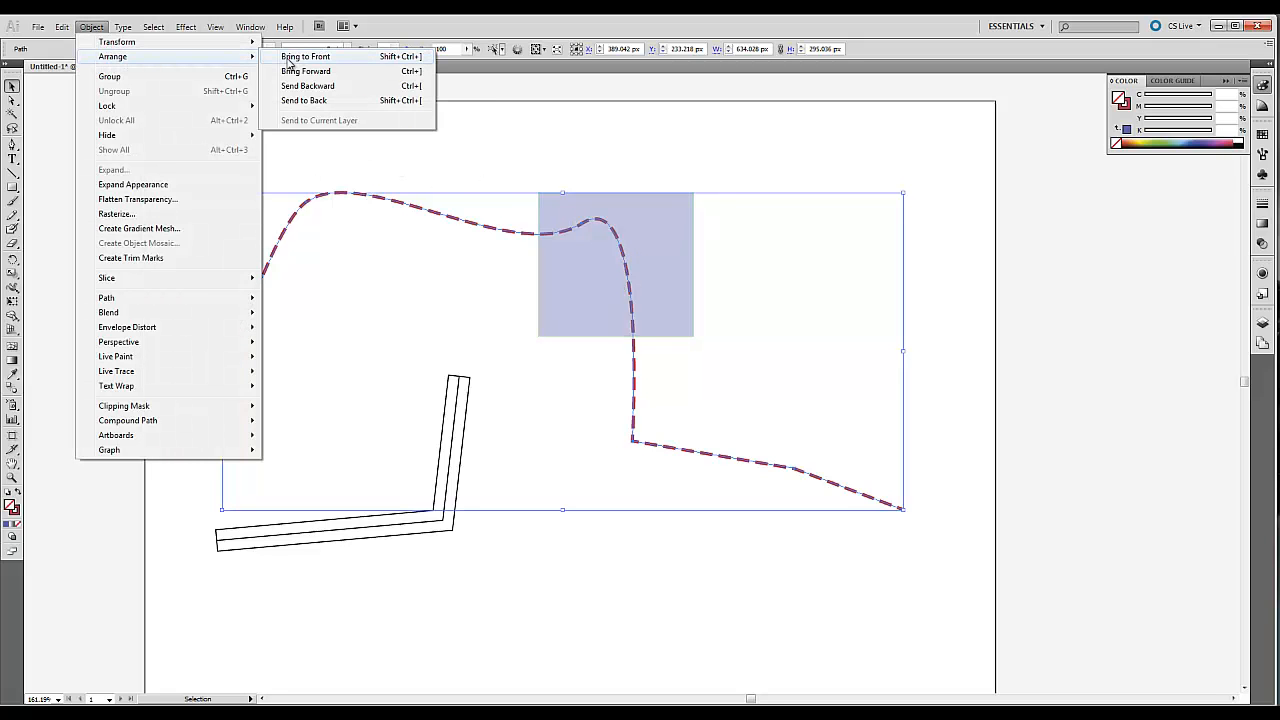
left_click(313, 58)
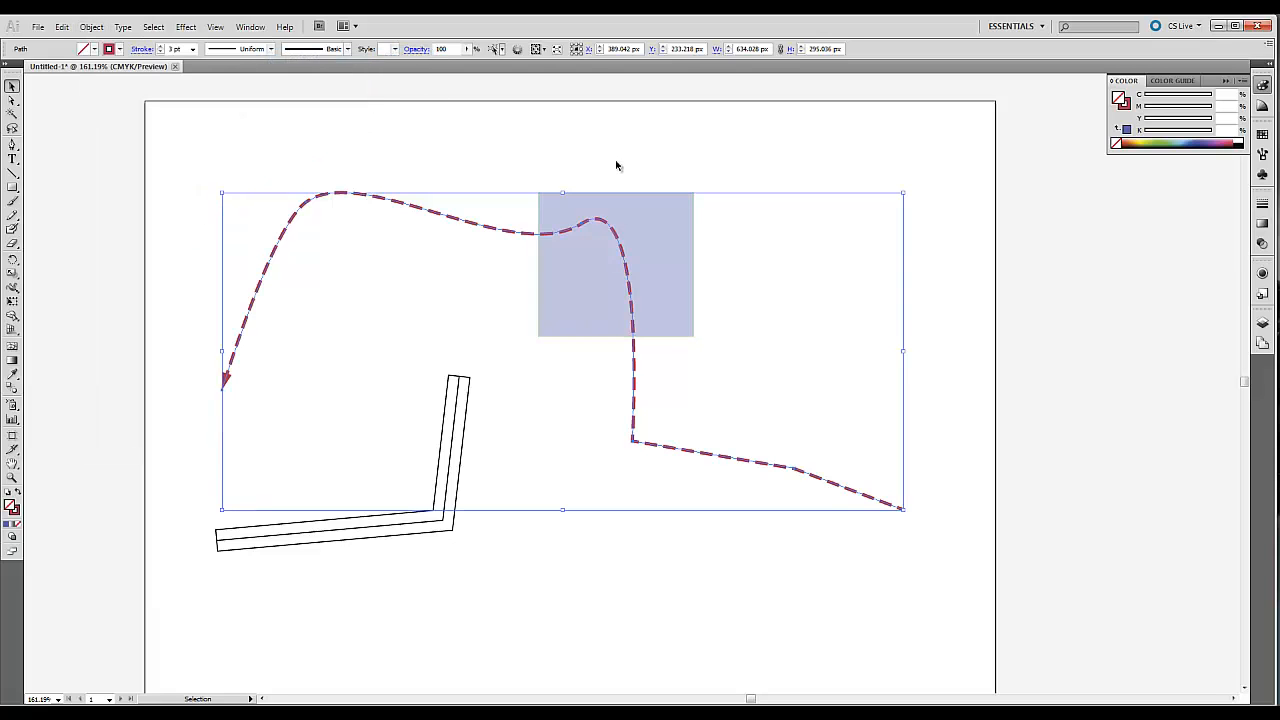
left_click(614, 166)
left_click(598, 202)
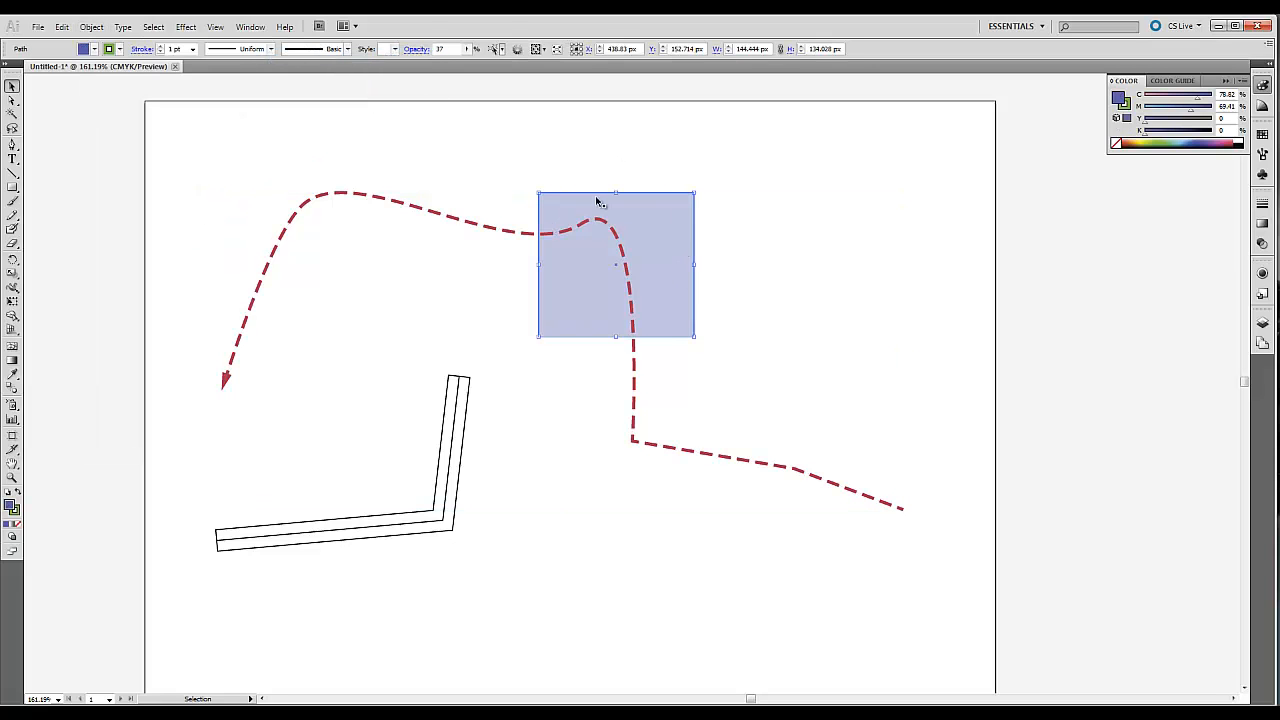
left_click(758, 280)
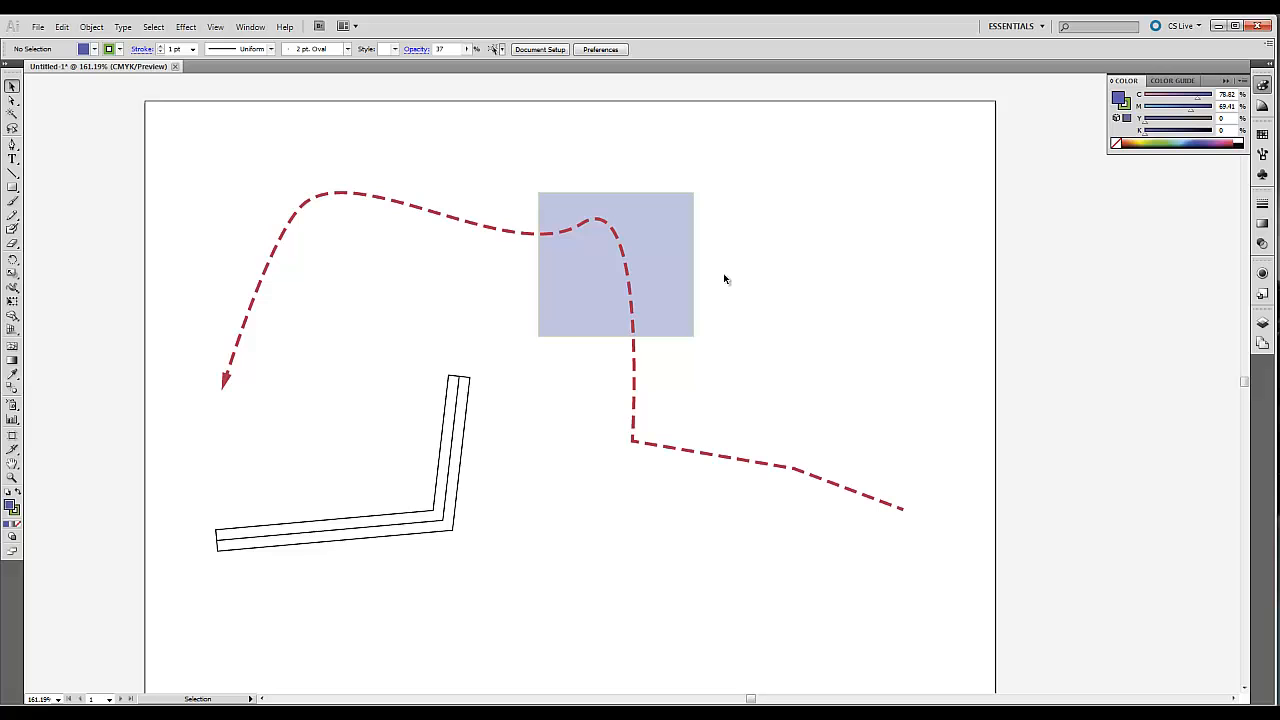